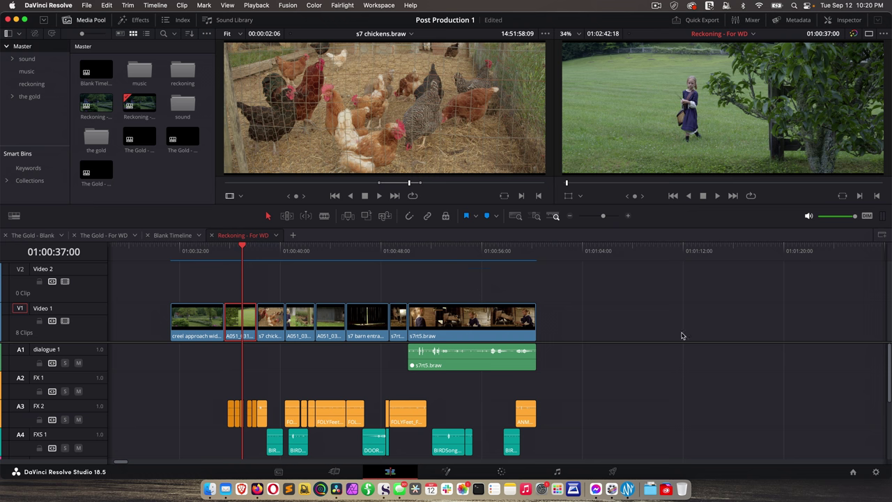
# Step: Open Project Settings and scroll Master Settings to Optimized Media and Render Cache
pyautogui.click(878, 472)
pyautogui.scroll(-3, 316, 119)
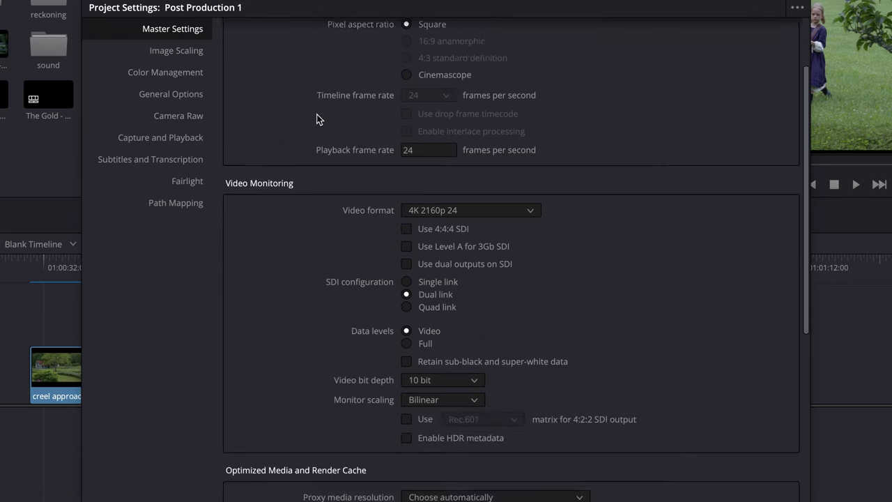
pyautogui.scroll(-8, 317, 117)
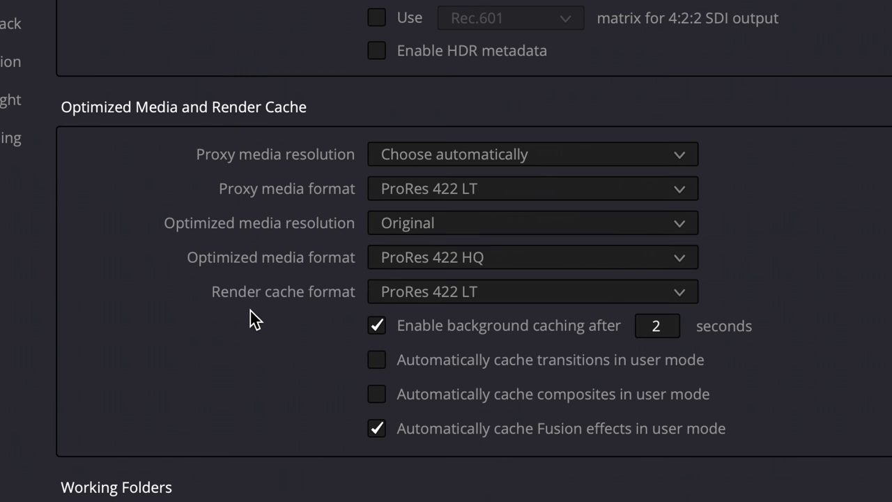
# Step: Browse the Render cache format list, leaving it on ProRes 422 LT
pyautogui.click(617, 301)
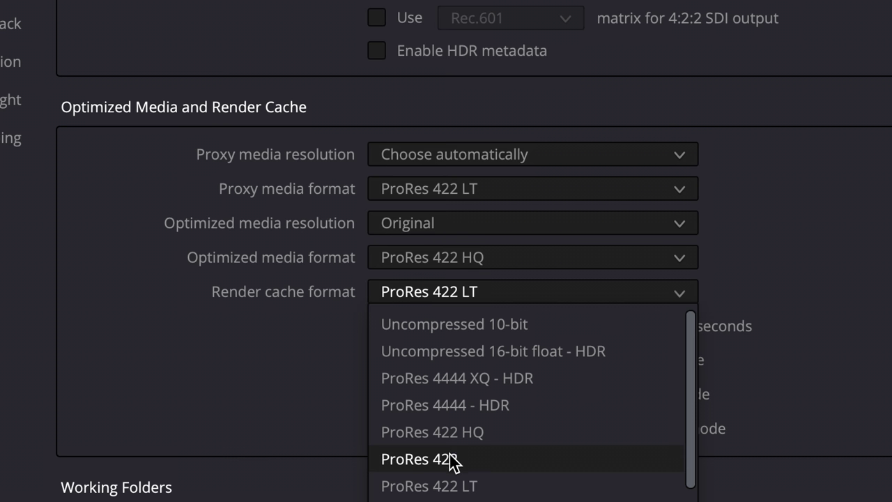
pyautogui.click(833, 272)
pyautogui.click(530, 299)
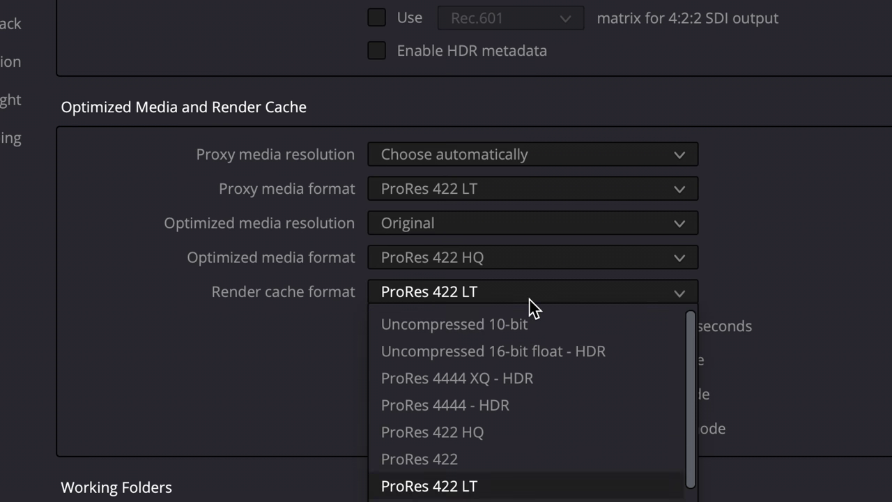
pyautogui.scroll(-5, 520, 387)
pyautogui.scroll(-2, 481, 456)
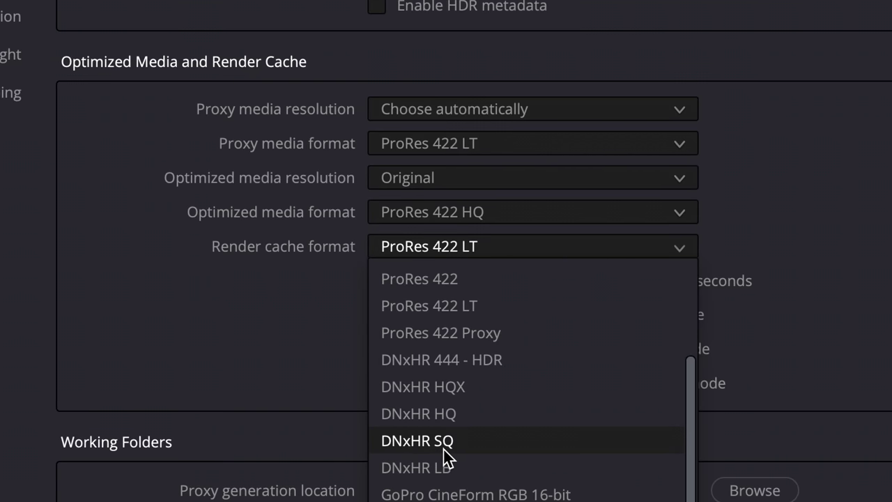
pyautogui.click(878, 239)
pyautogui.scroll(2, 406, 332)
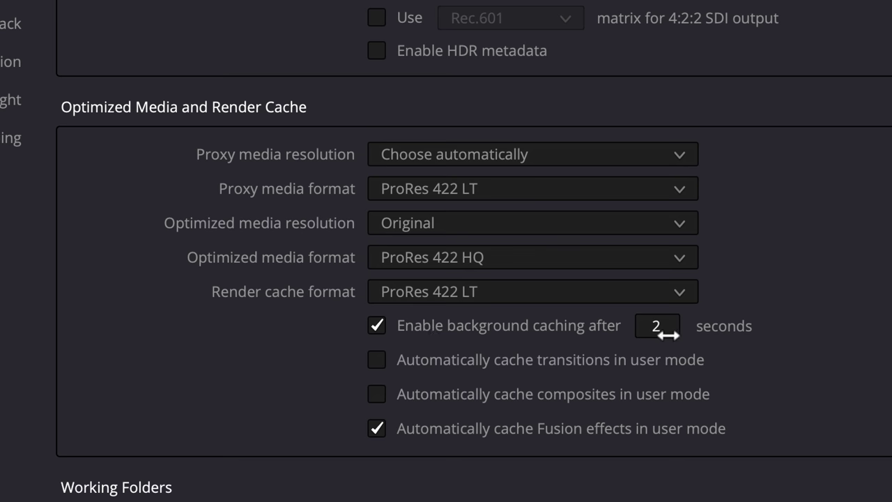
pyautogui.scroll(-2, 583, 339)
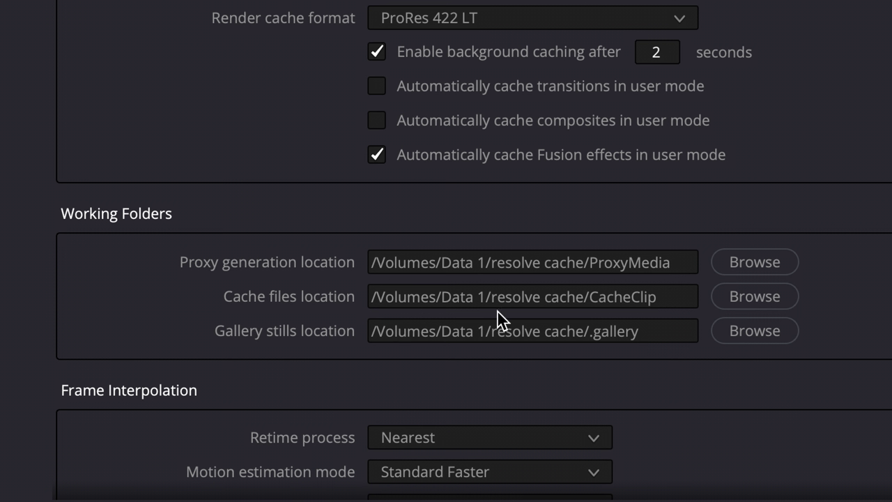
pyautogui.click(594, 296)
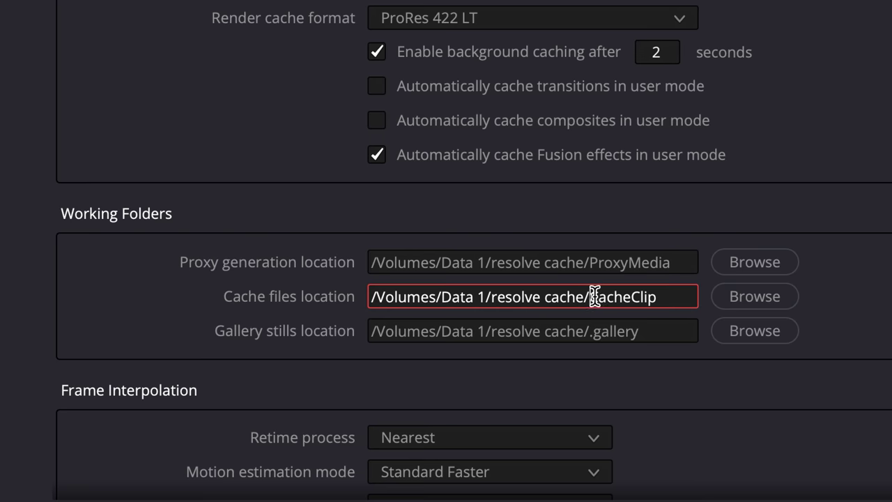
pyautogui.moveTo(592, 296); pyautogui.dragTo(671, 298)
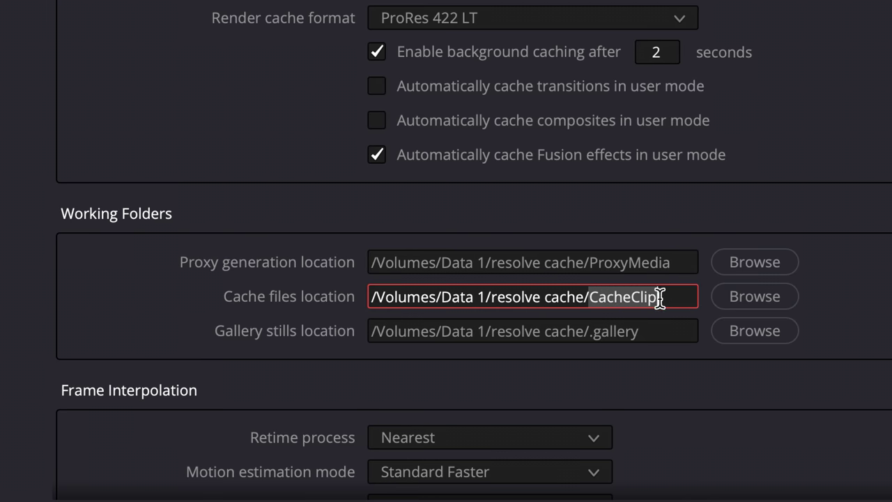
pyautogui.press('Return')
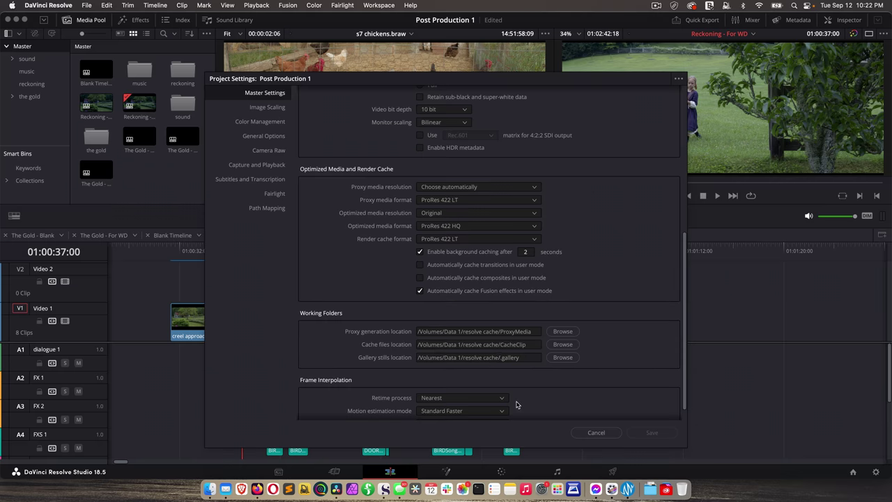
# Step: Cancel Project Settings without saving and leave the render cache on Smart
pyautogui.click(596, 432)
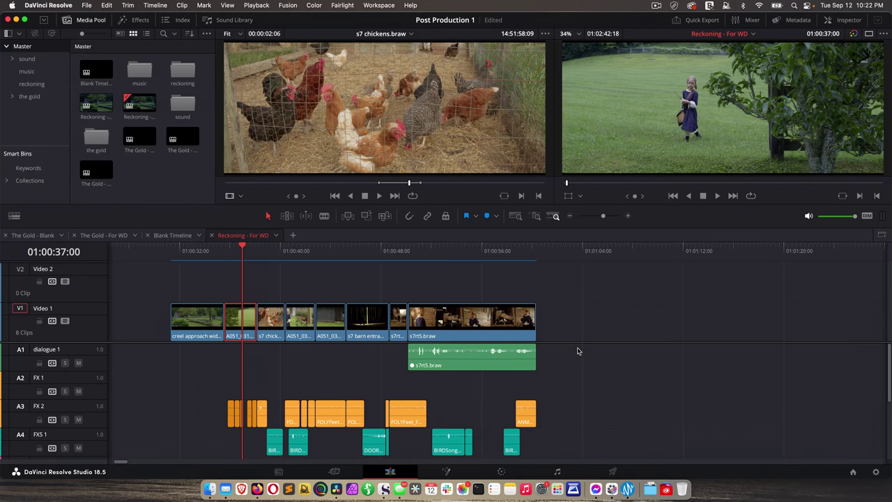
pyautogui.click(257, 4)
pyautogui.moveTo(257, 59)
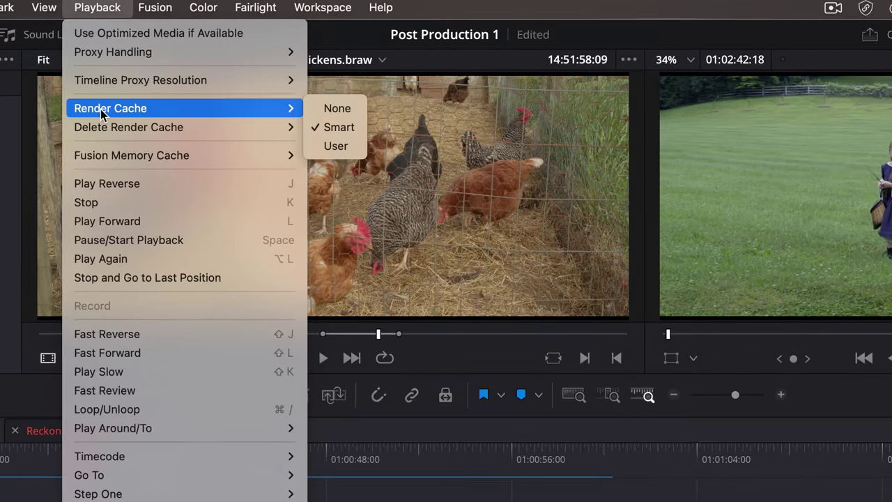
pyautogui.click(329, 128)
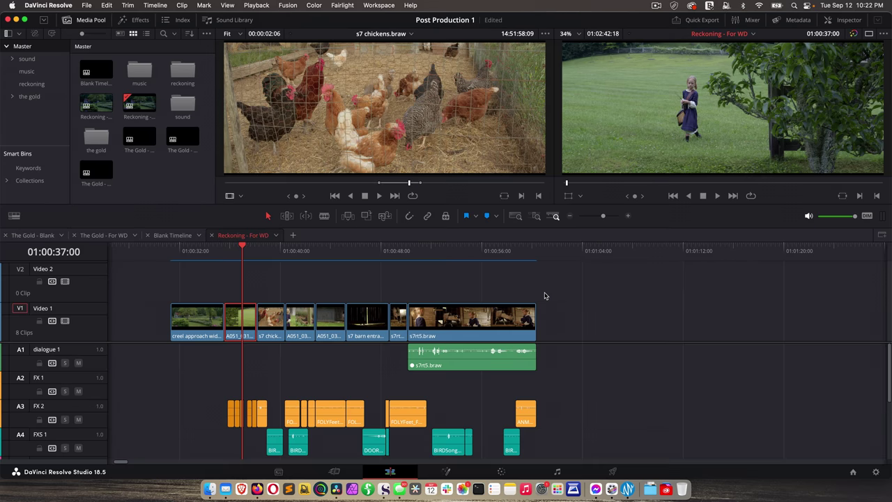
# Step: Set the Playback render cache to None
pyautogui.scroll(-1, 546, 296)
pyautogui.click(256, 5)
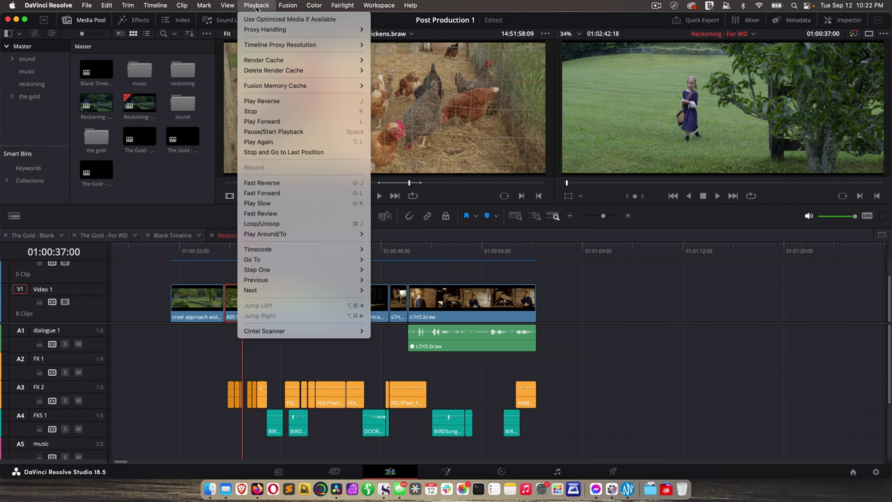
pyautogui.moveTo(265, 66)
pyautogui.click(382, 60)
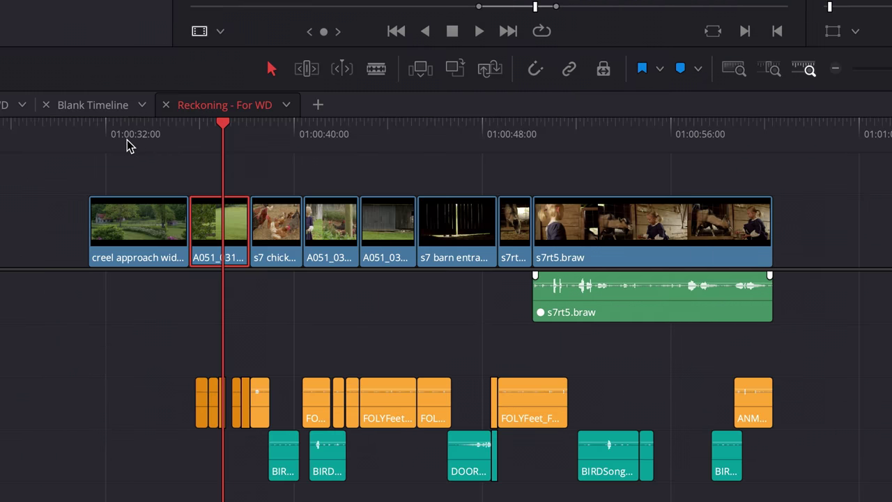
# Step: Scrub the timeline to about 01:00:48 and play from around 01:00:32
pyautogui.moveTo(199, 200); pyautogui.dragTo(475, 203)
pyautogui.click(149, 134)
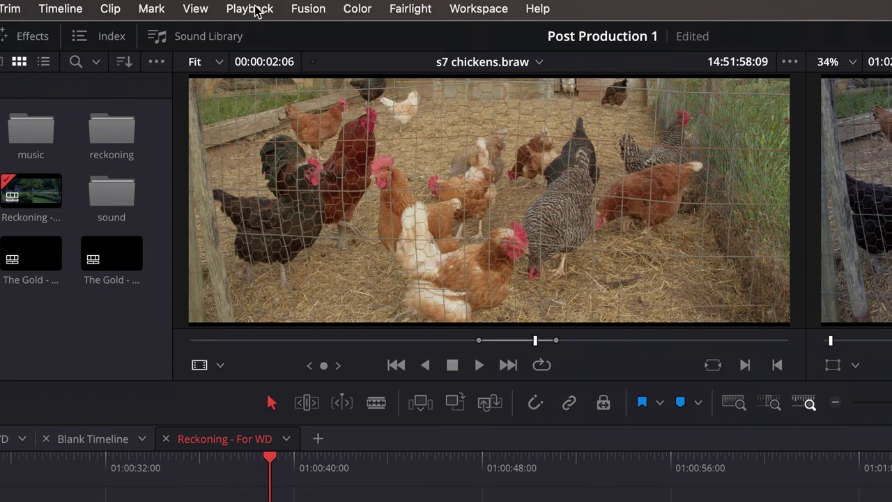
pyautogui.click(252, 9)
# Step: Set the render cache back to Smart, then split and trim s7rt5.braw to close the gap
pyautogui.moveTo(259, 114)
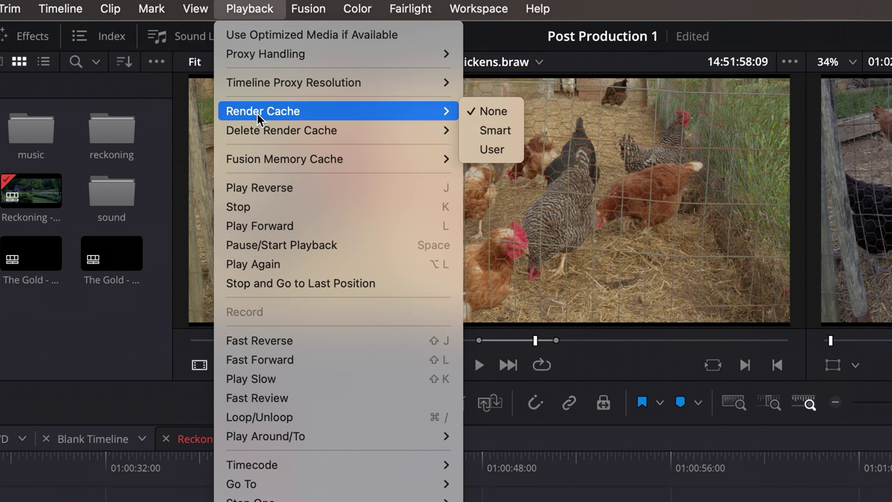
pyautogui.click(493, 130)
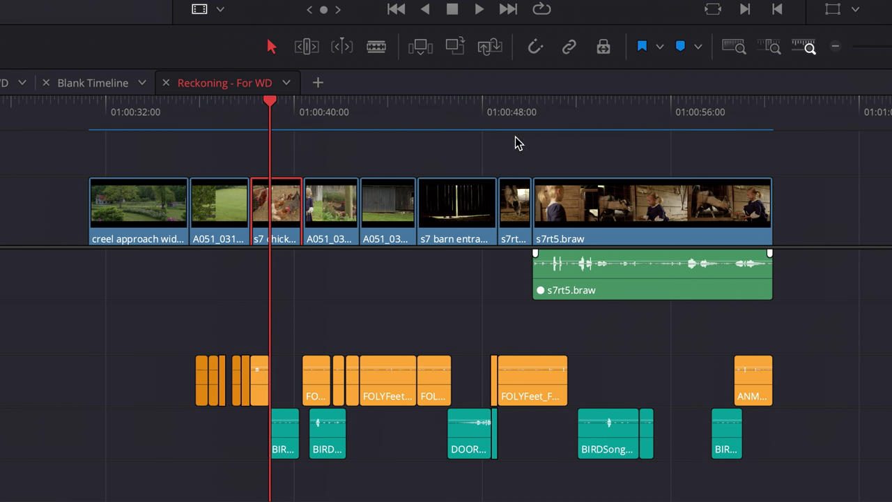
pyautogui.click(635, 209)
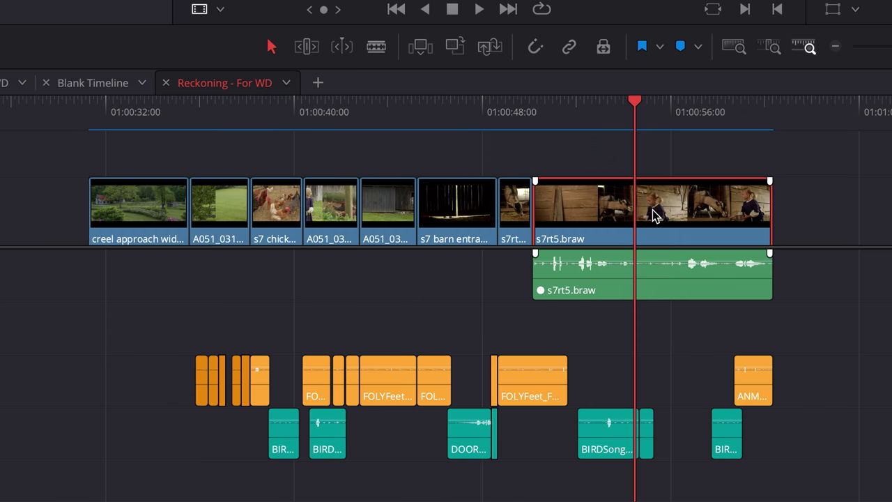
pyautogui.hotkey('ctrl', 'b')
pyautogui.press('BackSpace')
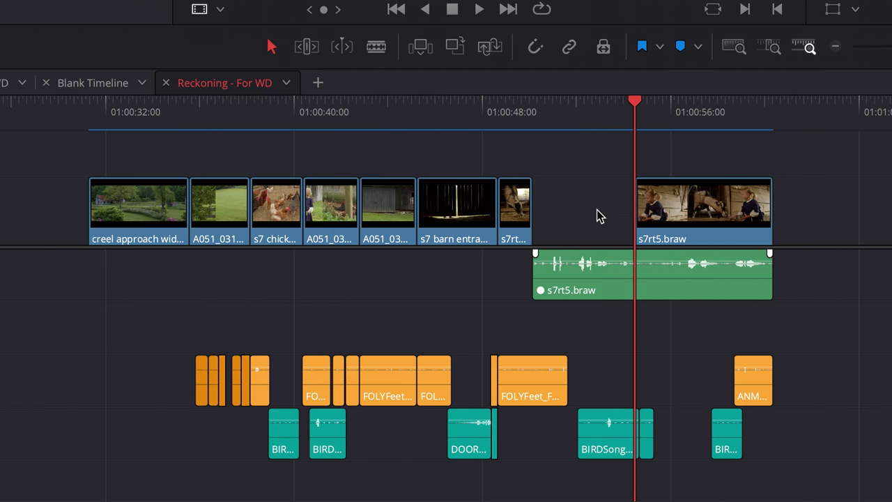
pyautogui.moveTo(631, 206); pyautogui.dragTo(516, 202)
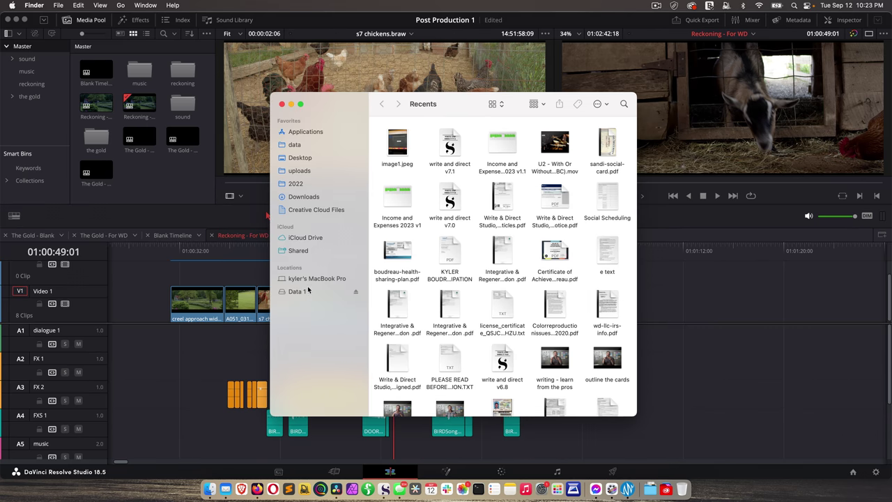
# Step: Browse Data 1 > resolve cache > CacheClip down to the SourceOne cache files
pyautogui.click(297, 292)
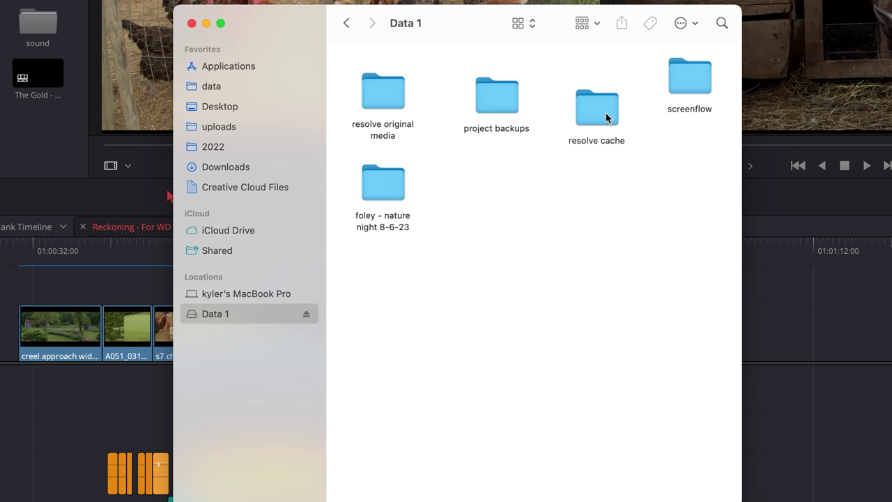
pyautogui.click(548, 165)
pyautogui.doubleClick(597, 112)
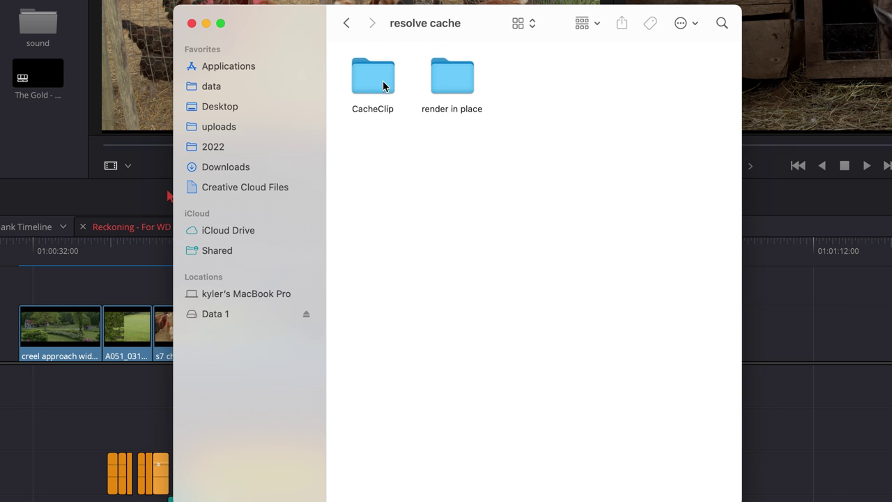
pyautogui.click(382, 86)
pyautogui.doubleClick(377, 95)
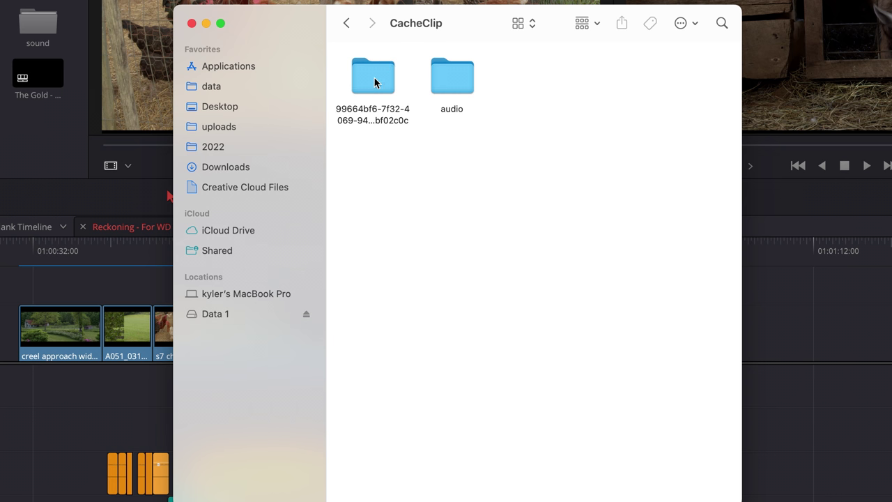
pyautogui.click(401, 100)
pyautogui.doubleClick(401, 100)
pyautogui.doubleClick(397, 104)
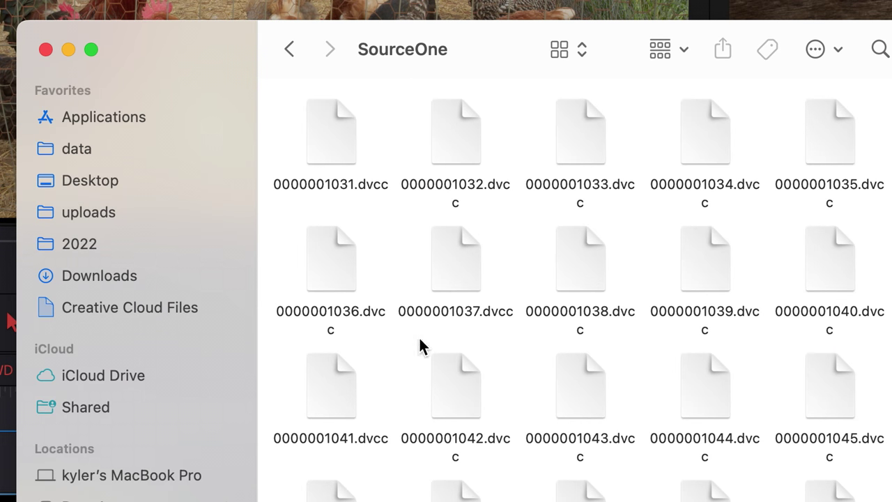
# Step: Back in resolve cache, trash CacheClip, close Finder, and park the playhead at 01:00:53:21
pyautogui.click(292, 51)
pyautogui.click(292, 53)
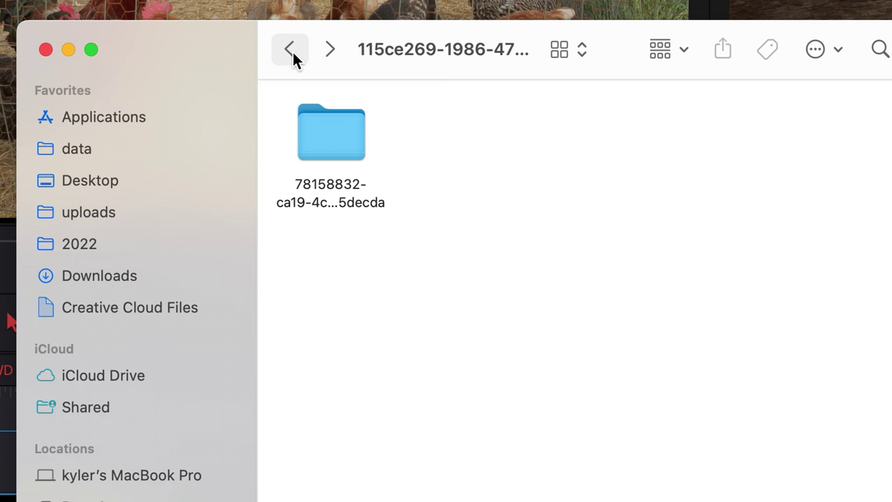
pyautogui.click(292, 53)
pyautogui.click(292, 53)
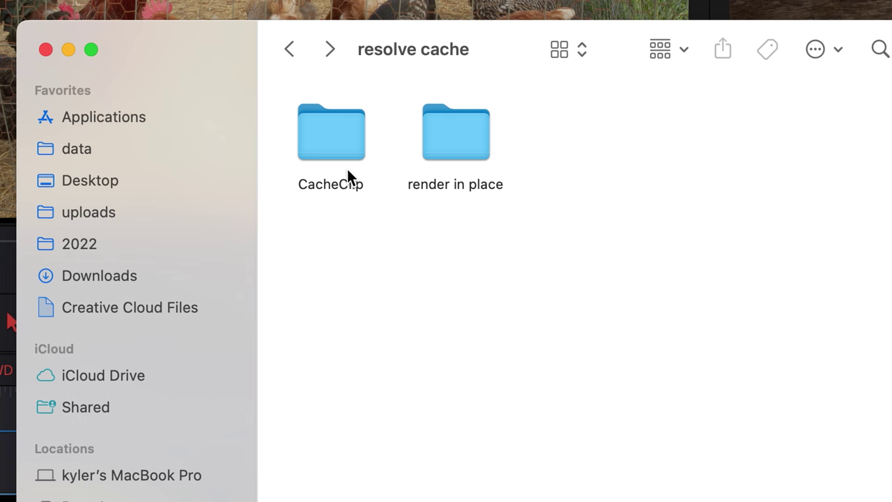
pyautogui.click(331, 149)
pyautogui.press('super+BackSpace')
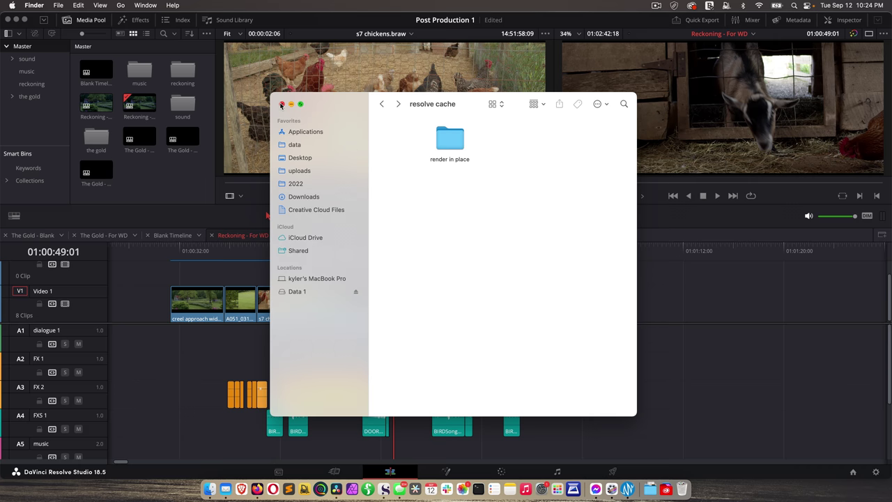
pyautogui.click(281, 105)
pyautogui.click(454, 250)
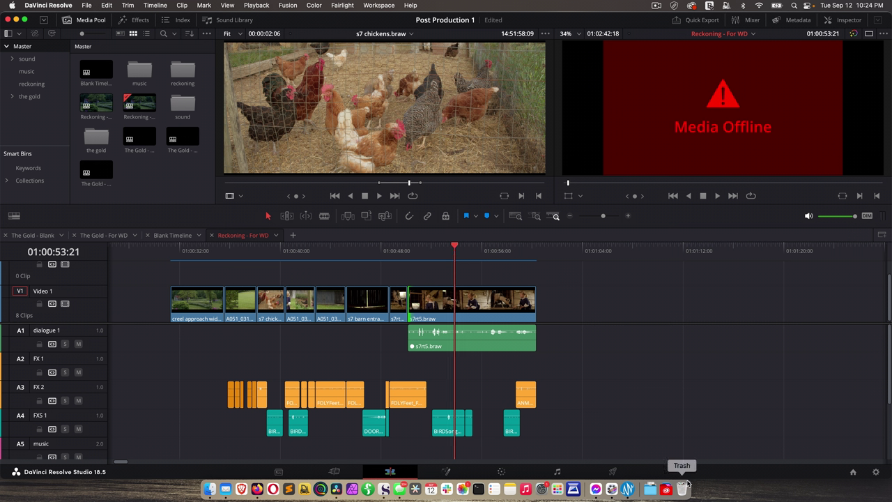
# Step: Select the eight Video 1 clips and delete their render cache via Selected Clips, confirming
pyautogui.moveTo(560, 277); pyautogui.dragTo(166, 303)
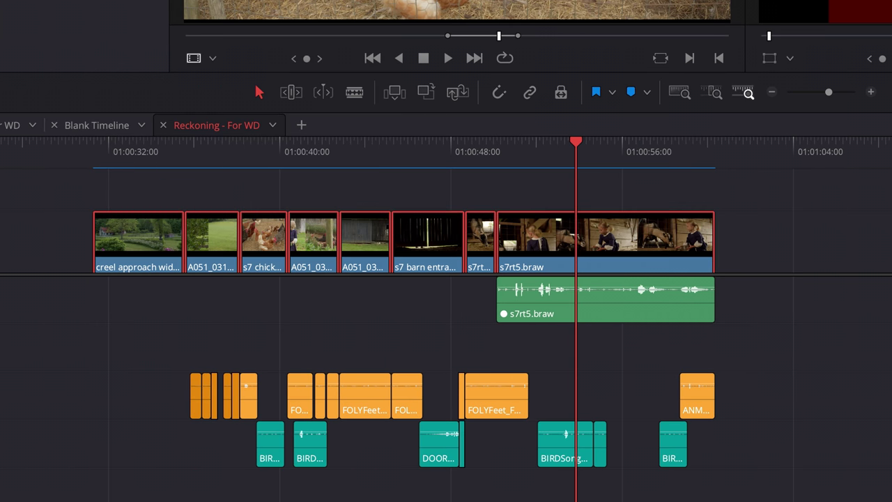
pyautogui.click(256, 5)
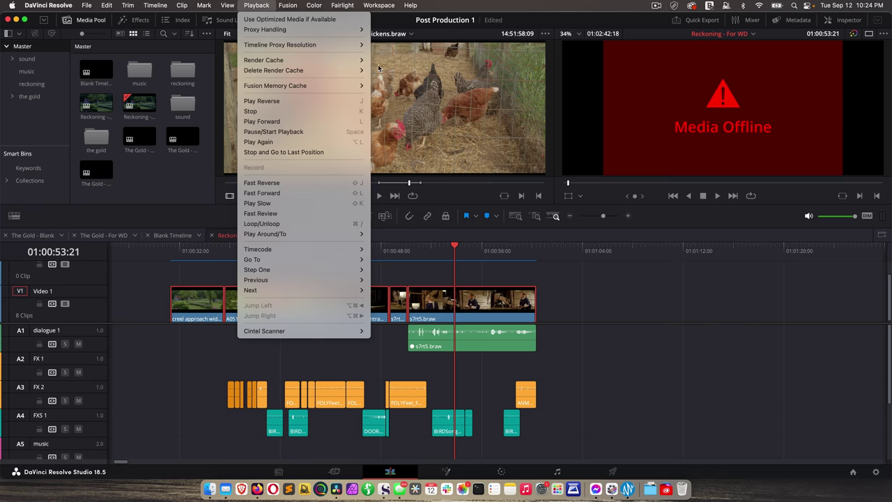
pyautogui.moveTo(342, 75)
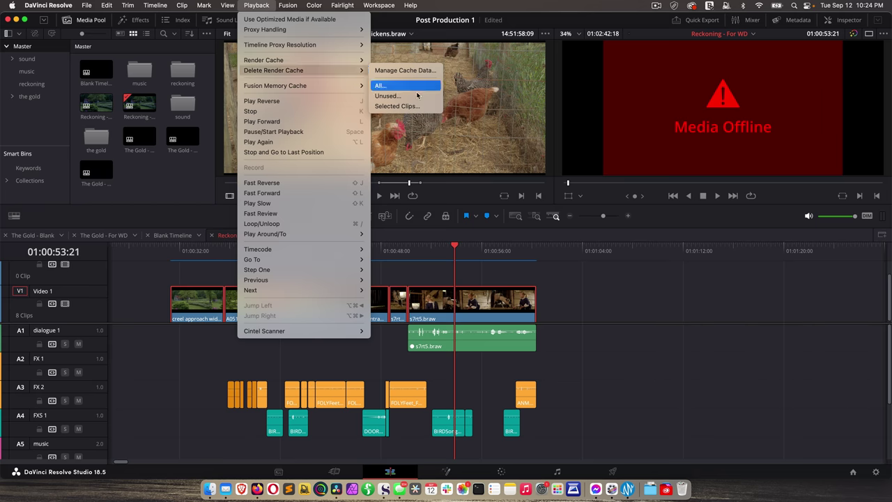
pyautogui.click(411, 107)
pyautogui.click(527, 292)
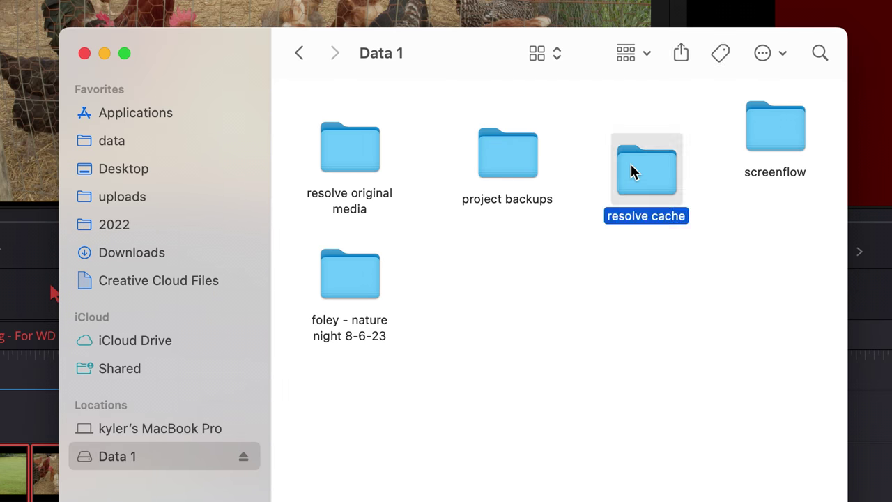
# Step: Open resolve cache > CacheClip, read its 4.45 GB size in Get Info, then close Info and Finder
pyautogui.doubleClick(791, 5)
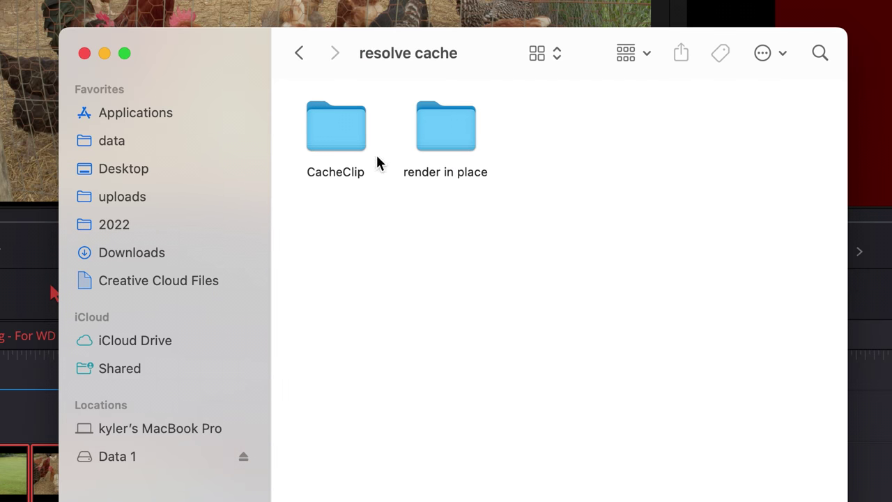
pyautogui.doubleClick(330, 134)
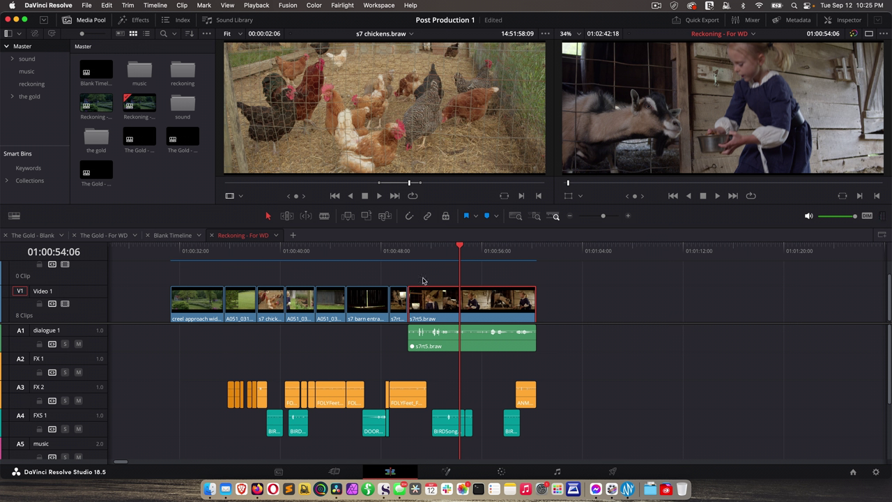
pyautogui.click(209, 489)
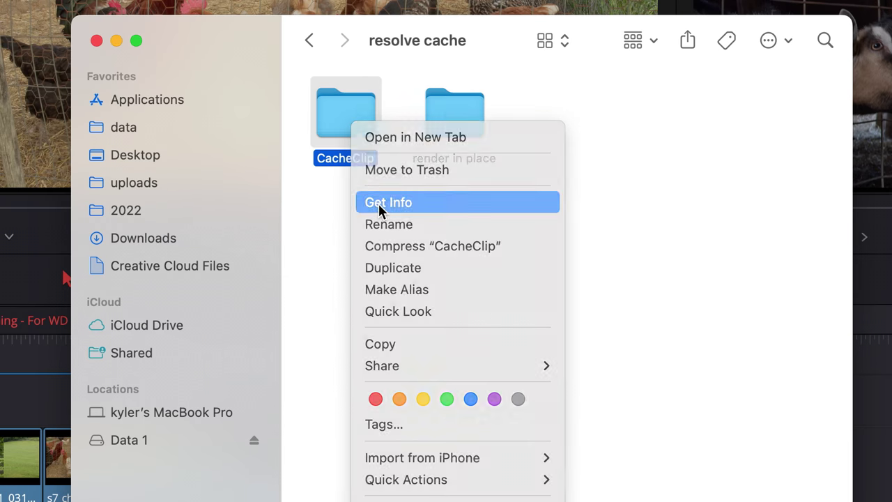
pyautogui.click(357, 204)
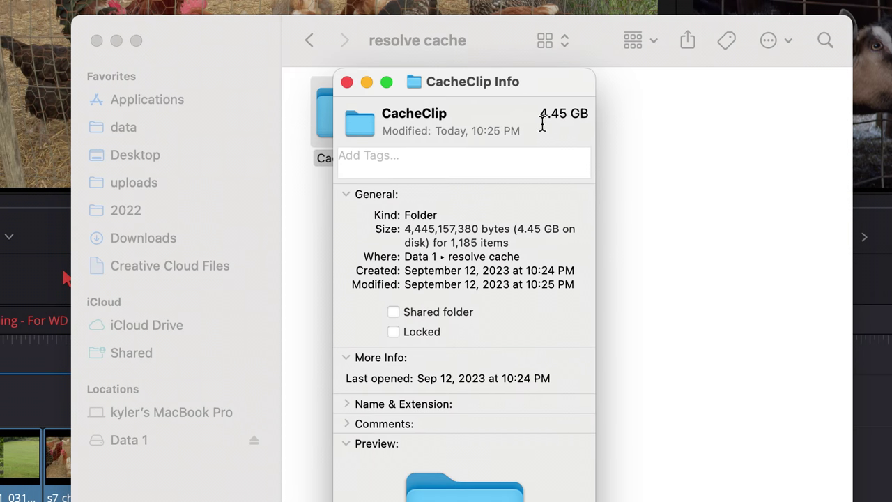
pyautogui.click(347, 82)
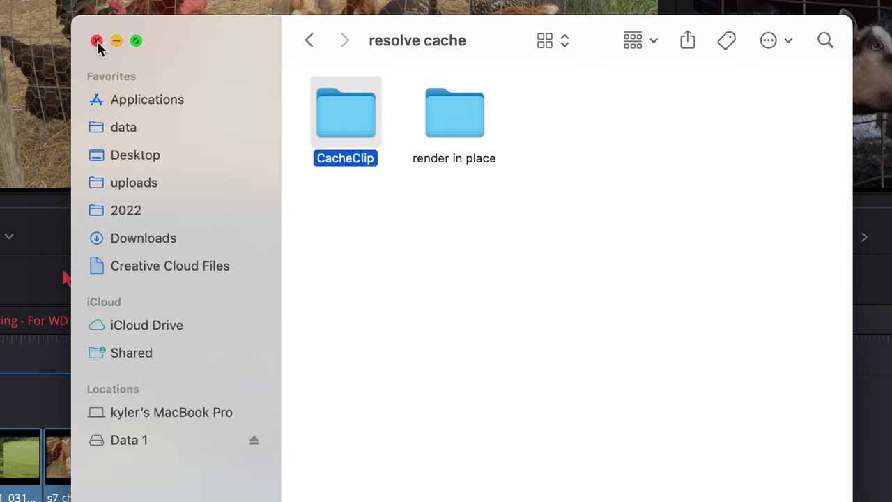
pyautogui.click(97, 41)
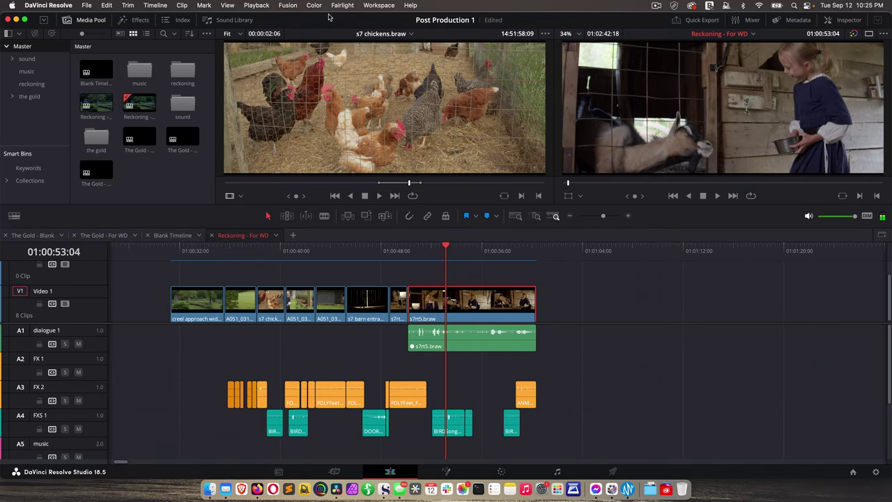
# Step: In Manage Cache Data, clear Post Production 1's 4.13 GB render cache to 0.00 KB
pyautogui.click(255, 5)
pyautogui.moveTo(356, 73)
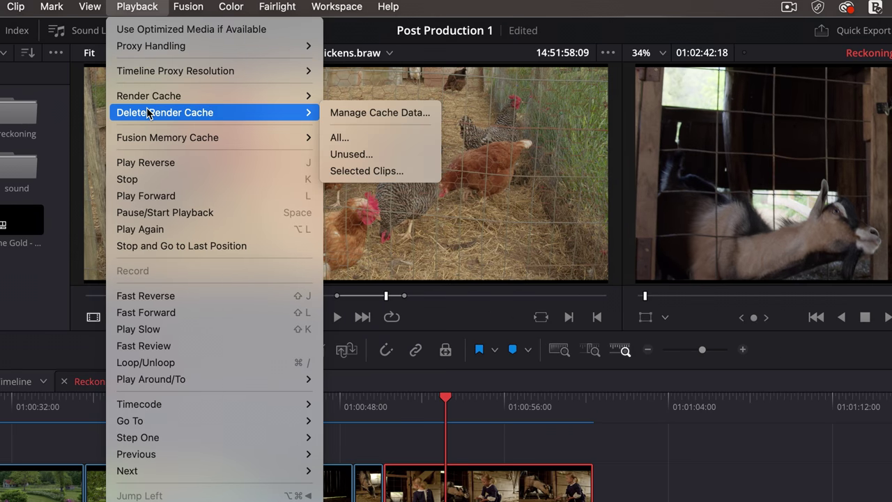
pyautogui.click(374, 112)
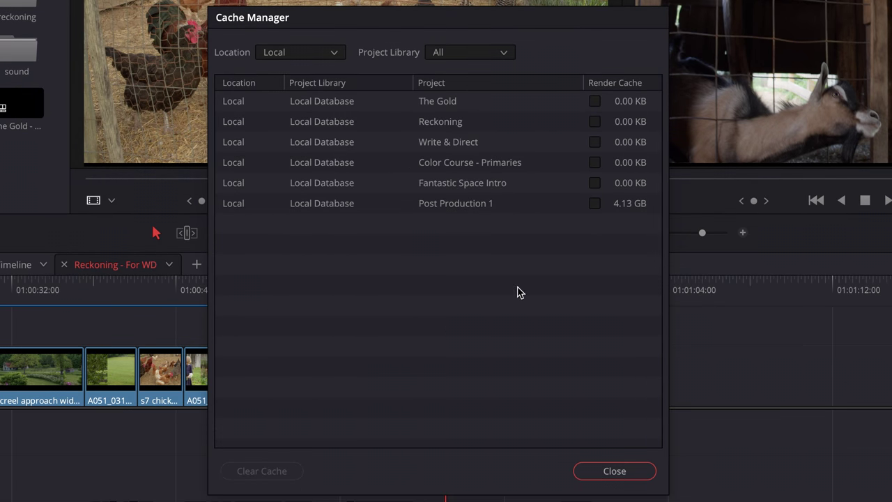
pyautogui.click(389, 105)
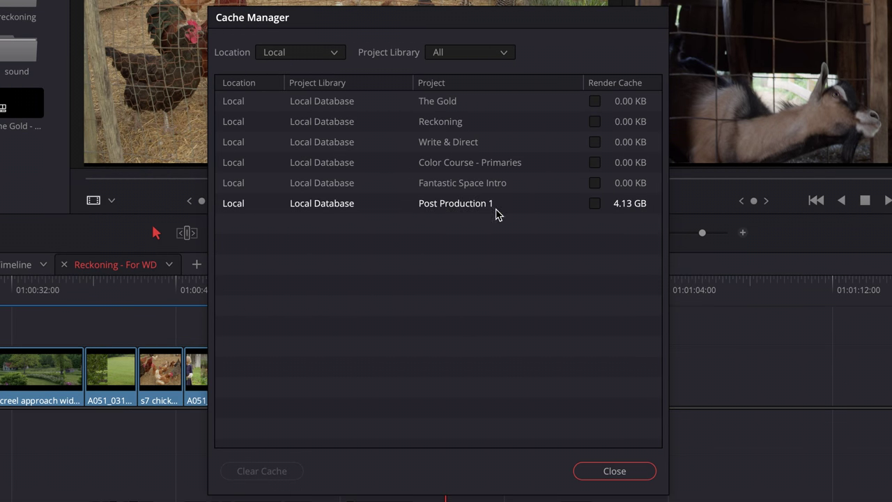
pyautogui.click(594, 203)
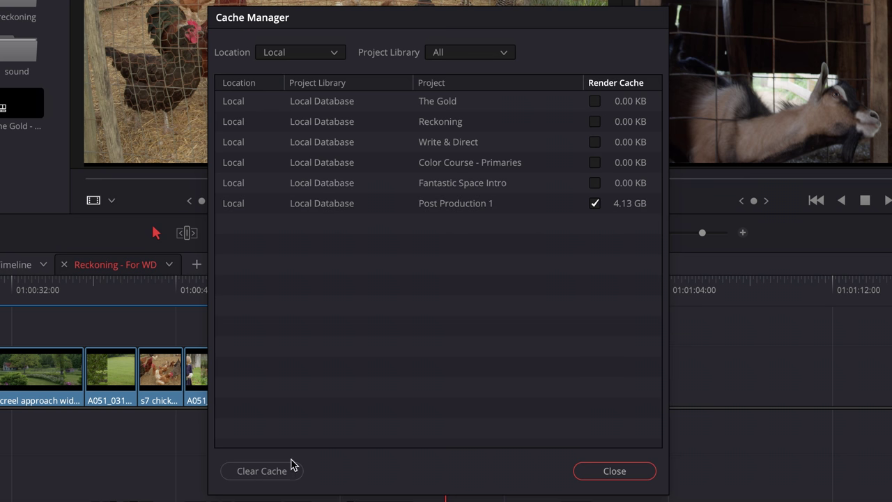
pyautogui.click(271, 473)
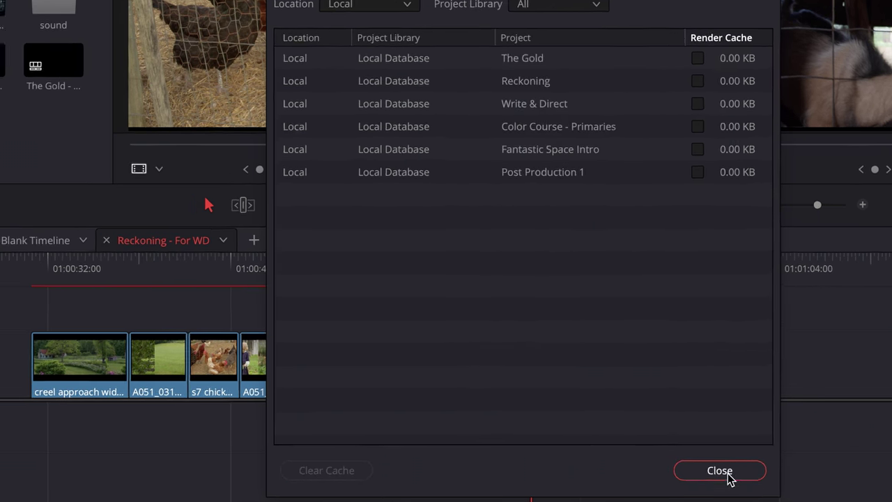
pyautogui.click(614, 471)
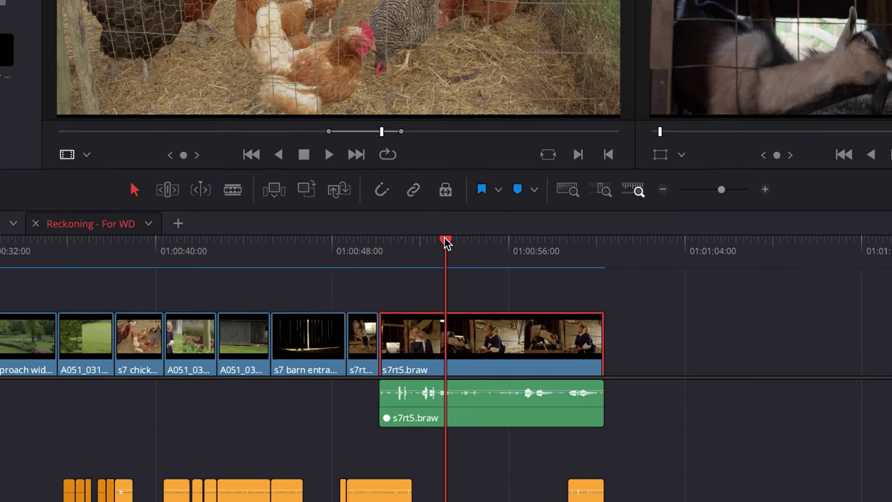
# Step: Delete the render cache of the selected s7rt5.braw clip
pyautogui.click(459, 247)
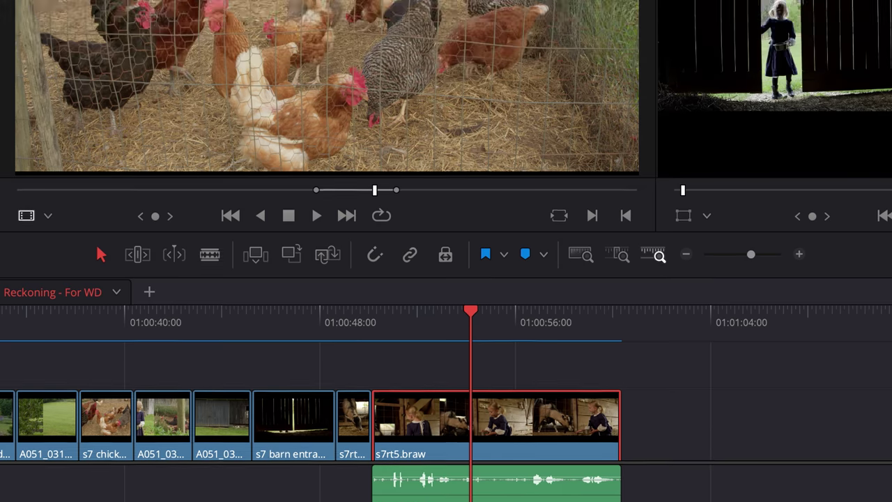
pyautogui.click(80, 0)
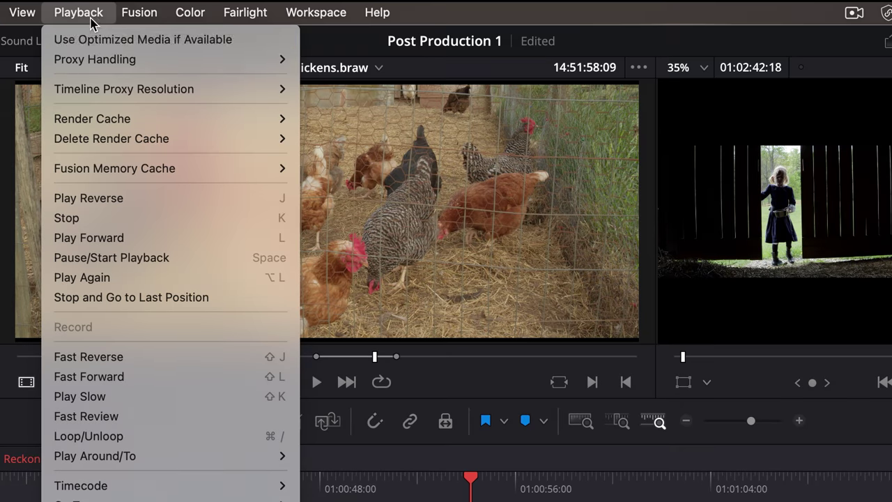
pyautogui.moveTo(104, 140)
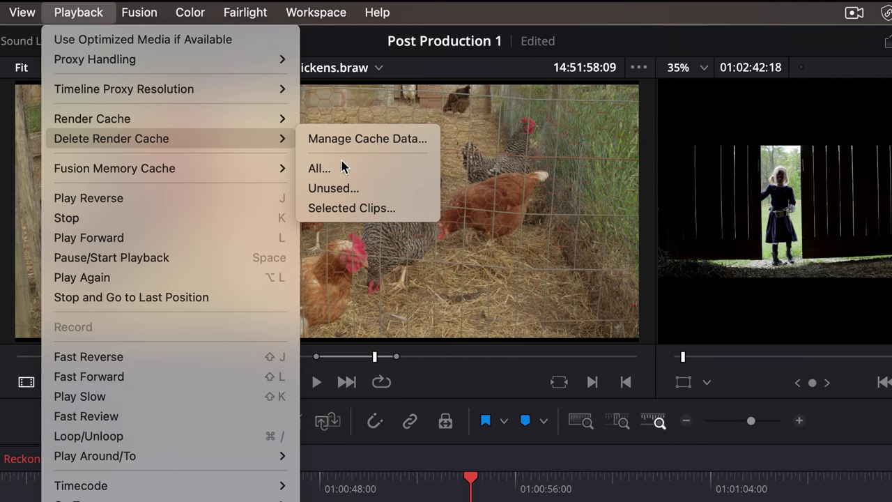
pyautogui.click(348, 208)
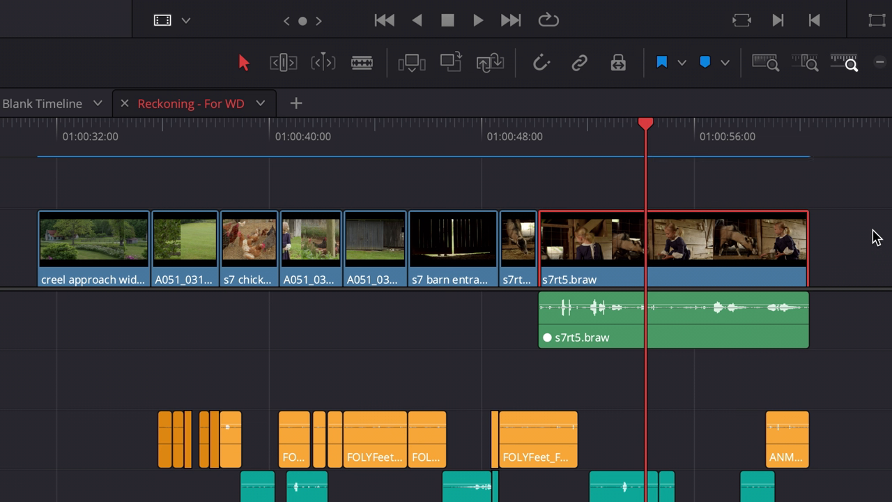
# Step: Select the short clip before s7rt5.braw and delete its render cache too
pyautogui.click(519, 212)
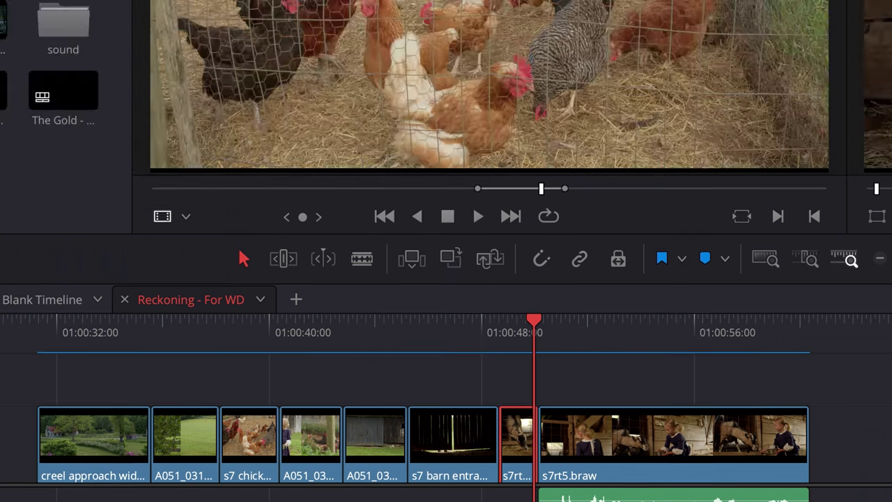
pyautogui.click(220, 10)
pyautogui.moveTo(294, 136)
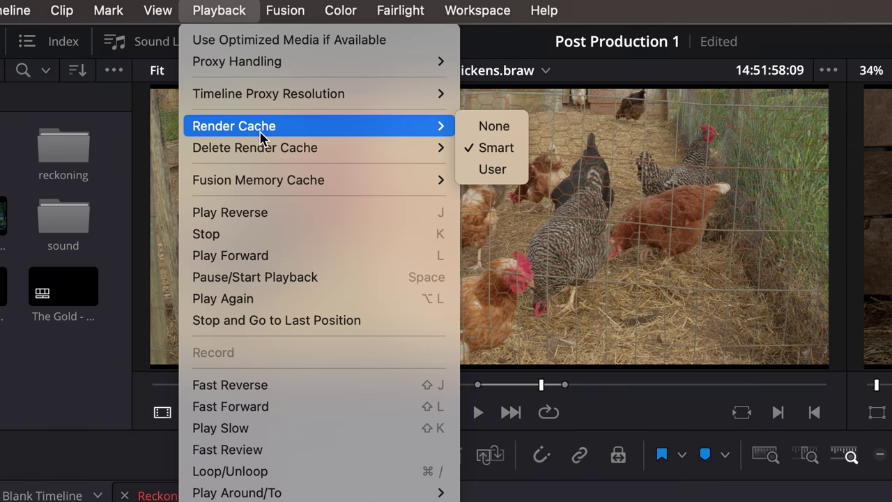
pyautogui.click(488, 129)
pyautogui.click(209, 16)
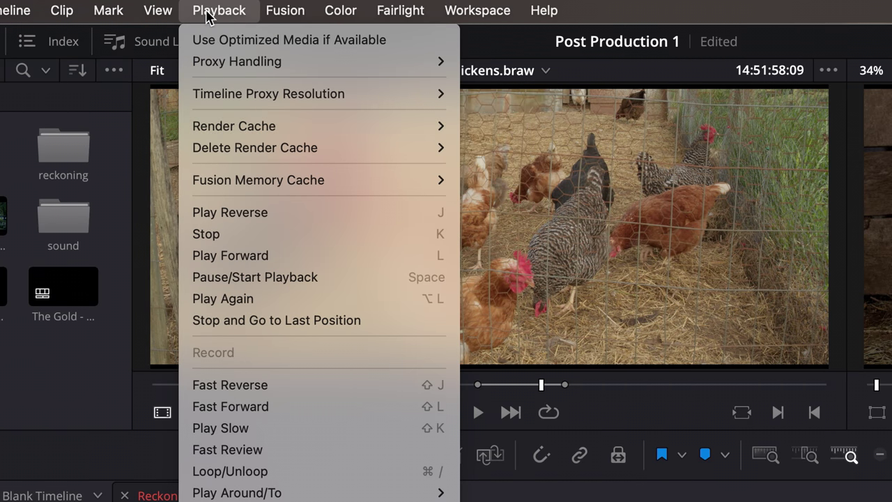
pyautogui.moveTo(269, 148)
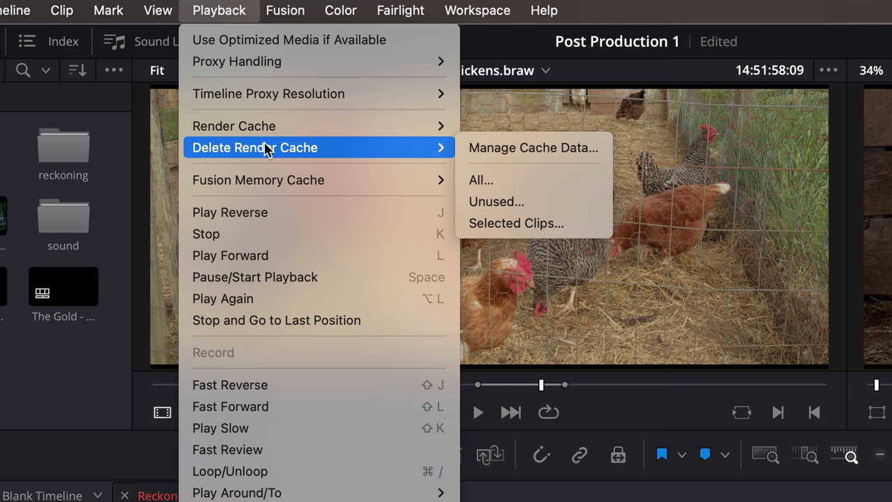
pyautogui.click(511, 223)
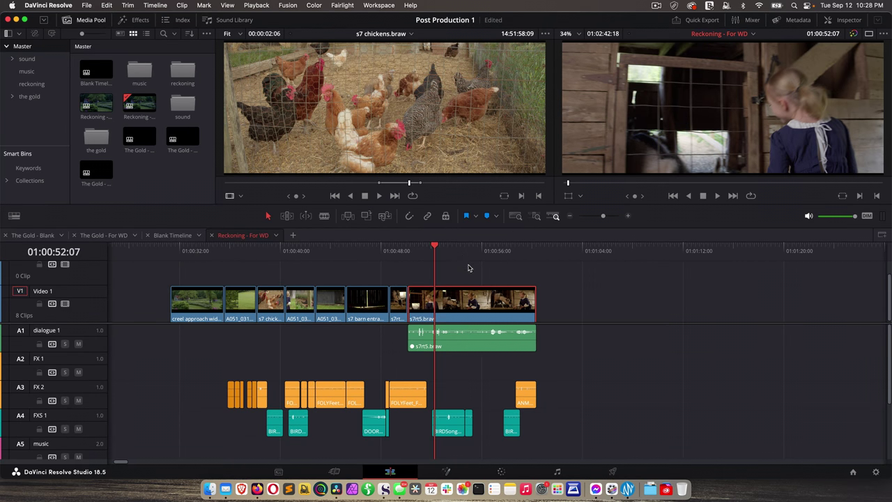
# Step: Start Render in Place on the first Video 1 clip with QuickTime Apple ProRes 422
pyautogui.click(198, 309)
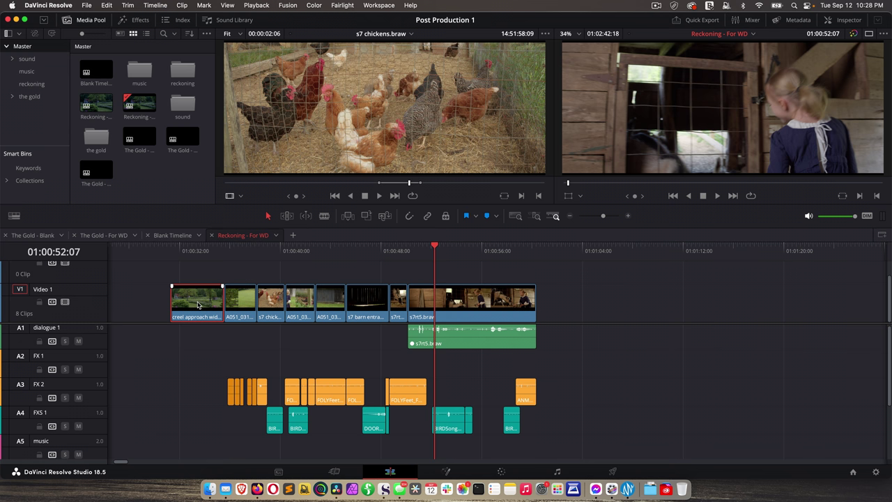
pyautogui.rightClick(198, 304)
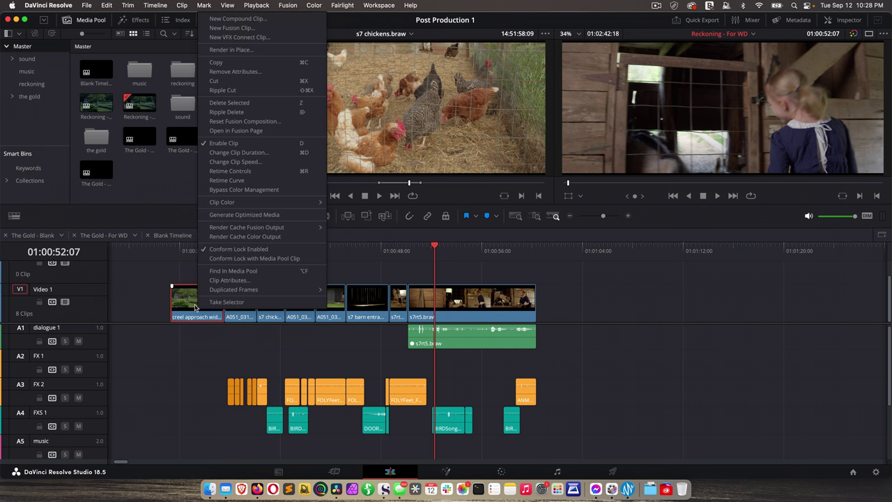
pyautogui.click(230, 50)
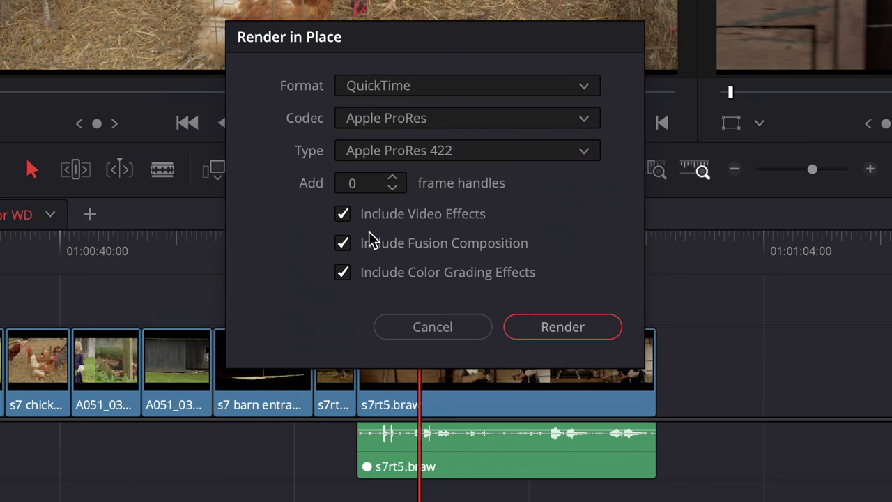
pyautogui.moveTo(411, 33); pyautogui.dragTo(320, 85)
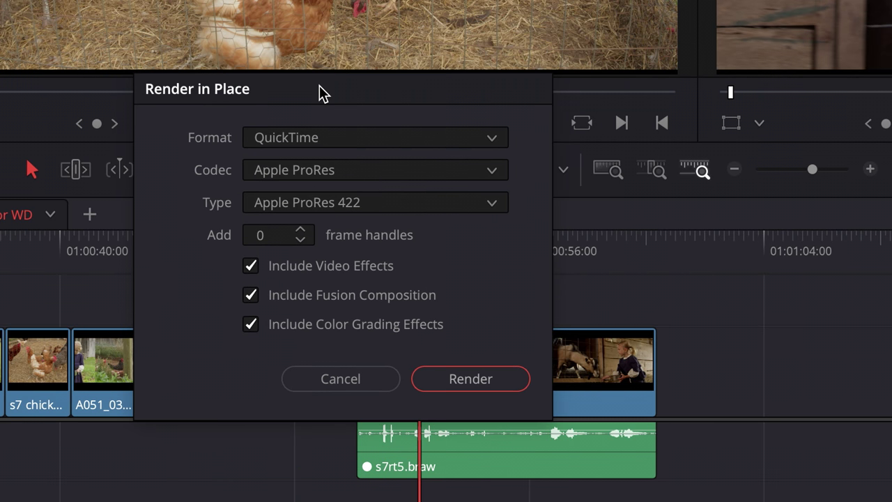
pyautogui.click(280, 207)
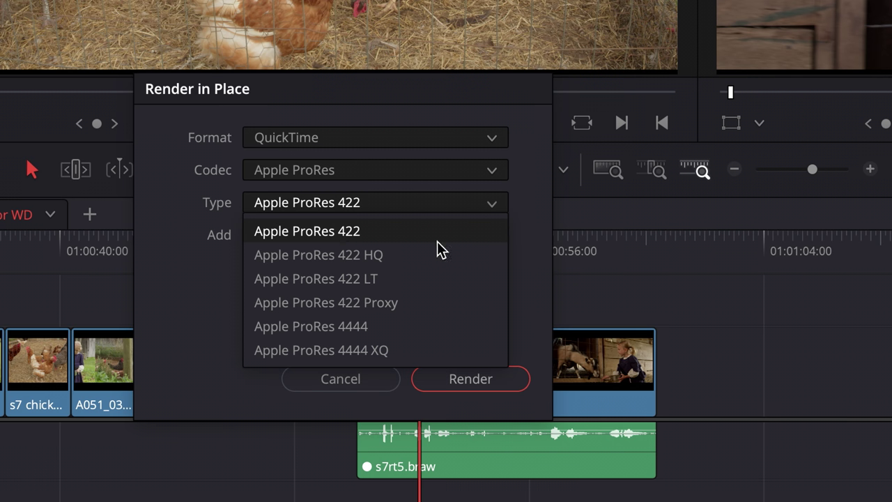
pyautogui.click(412, 230)
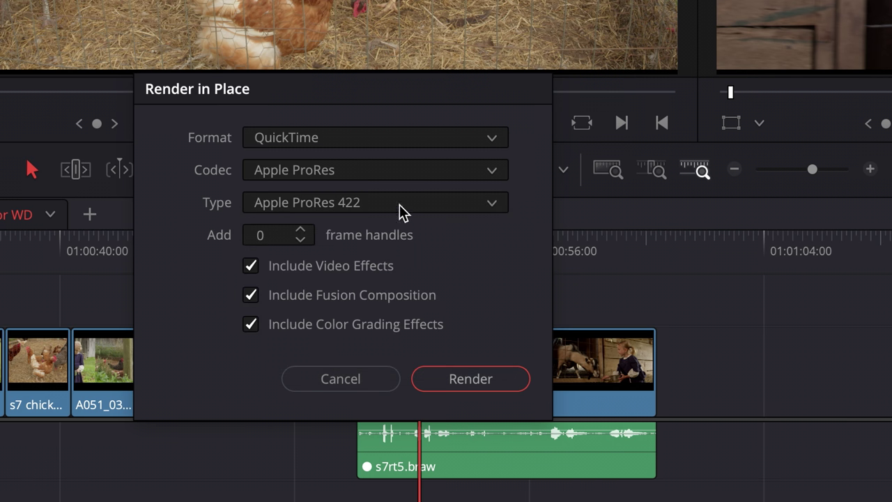
# Step: Render it into the resolve cache > render in place folder
pyautogui.click(450, 381)
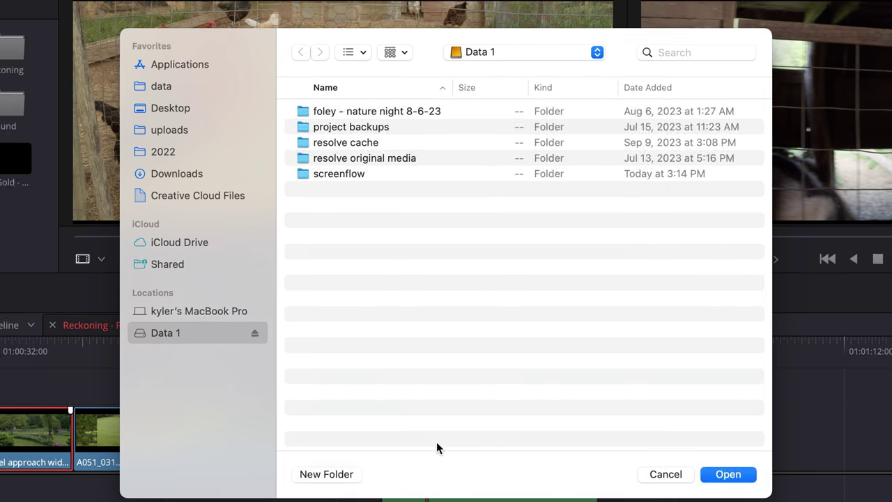
pyautogui.click(304, 145)
pyautogui.doubleClick(307, 144)
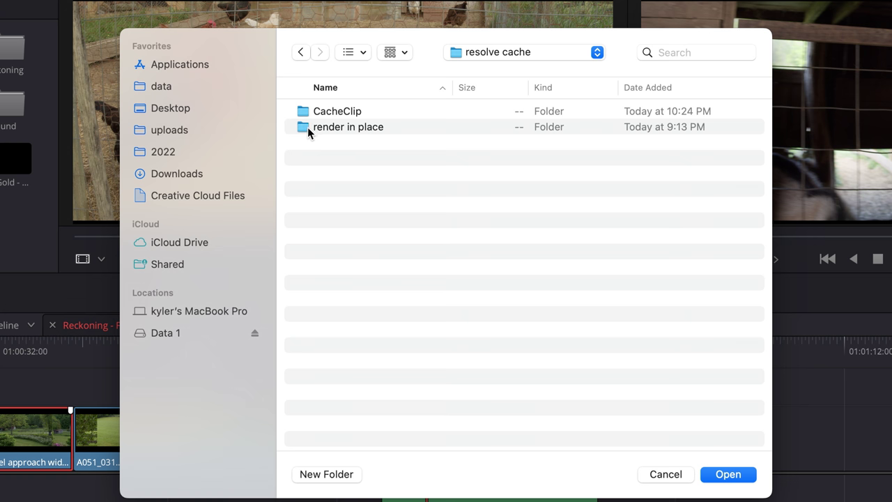
pyautogui.doubleClick(306, 127)
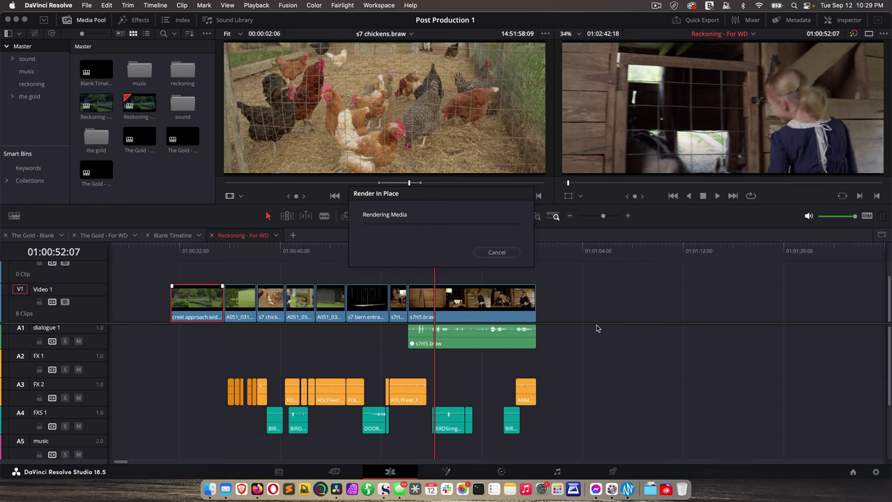
pyautogui.click(195, 256)
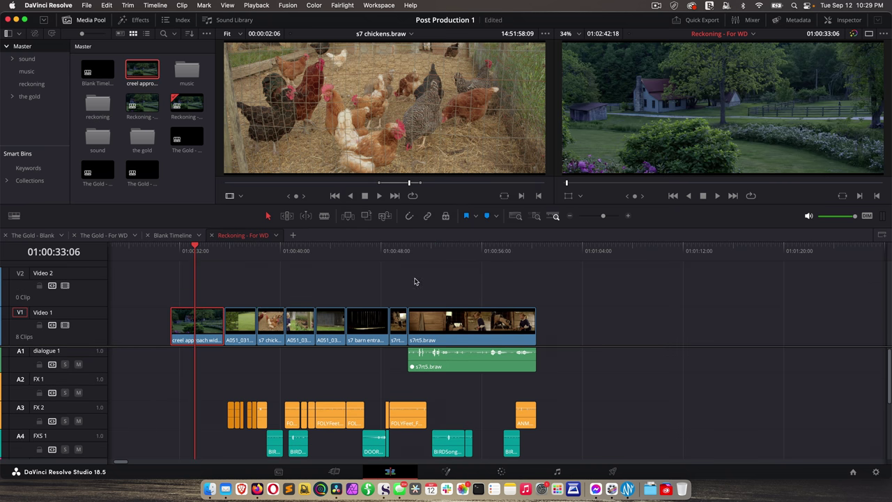
# Step: Pick a mode under Playback > Render Cache and drag the playhead back to the first clip
pyautogui.click(256, 5)
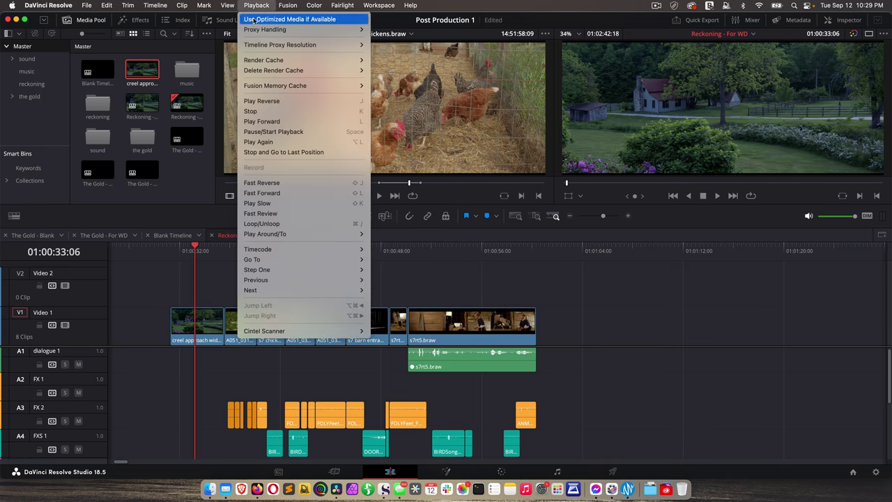
pyautogui.click(384, 68)
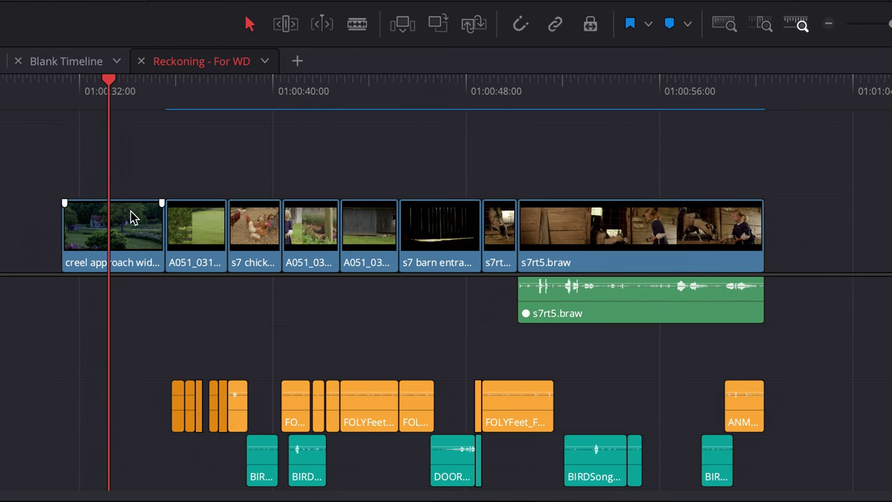
pyautogui.moveTo(108, 79); pyautogui.dragTo(30, 88)
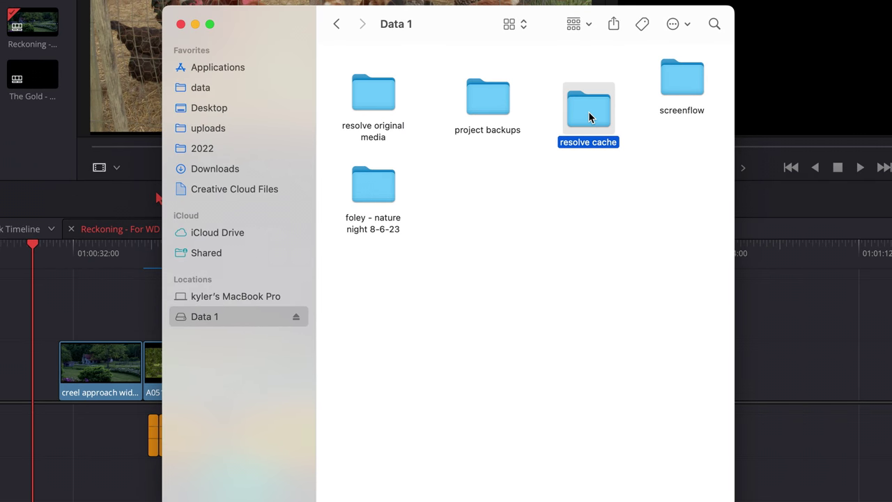
# Step: Open Render 2 of creel approach wide.braw from resolve cache > render in place in QuickTime, scrub to 01:00:33:10, then close it
pyautogui.doubleClick(589, 115)
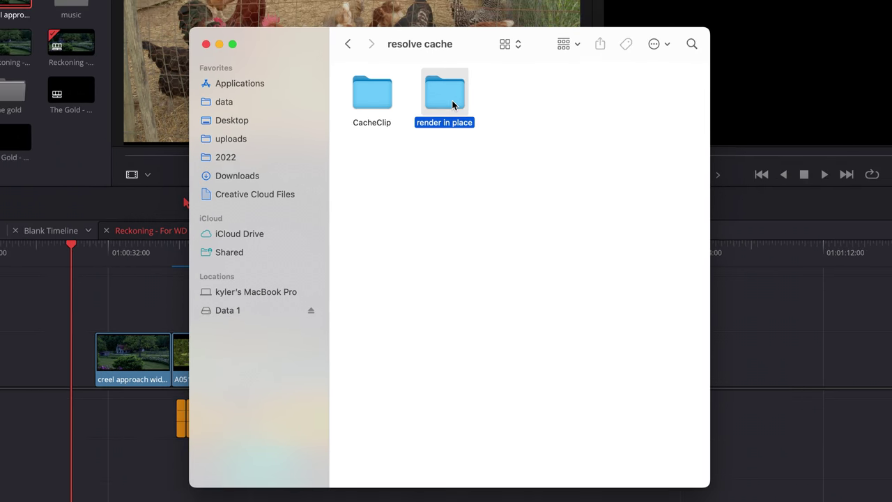
pyautogui.doubleClick(452, 88)
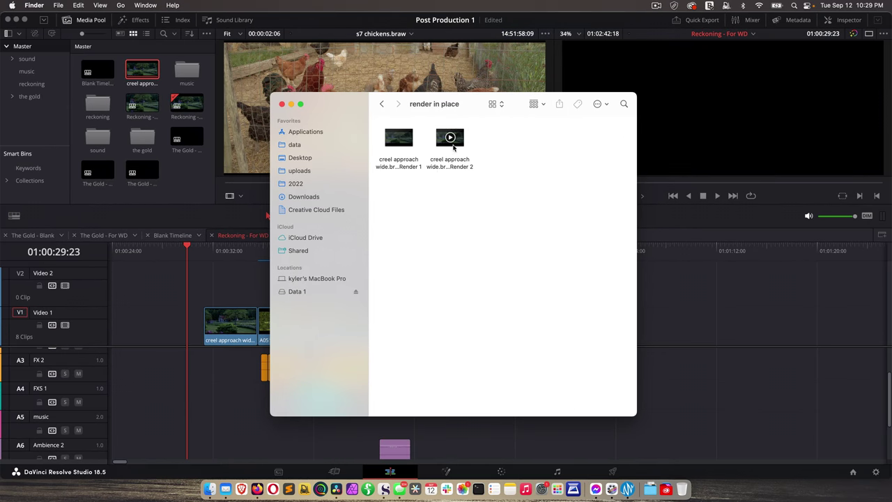
pyautogui.doubleClick(451, 127)
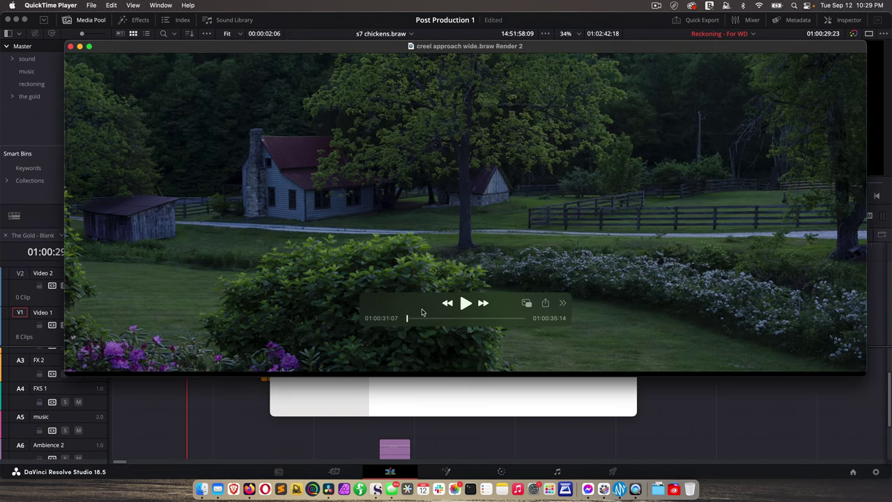
pyautogui.moveTo(416, 318); pyautogui.dragTo(465, 320)
pyautogui.click(71, 46)
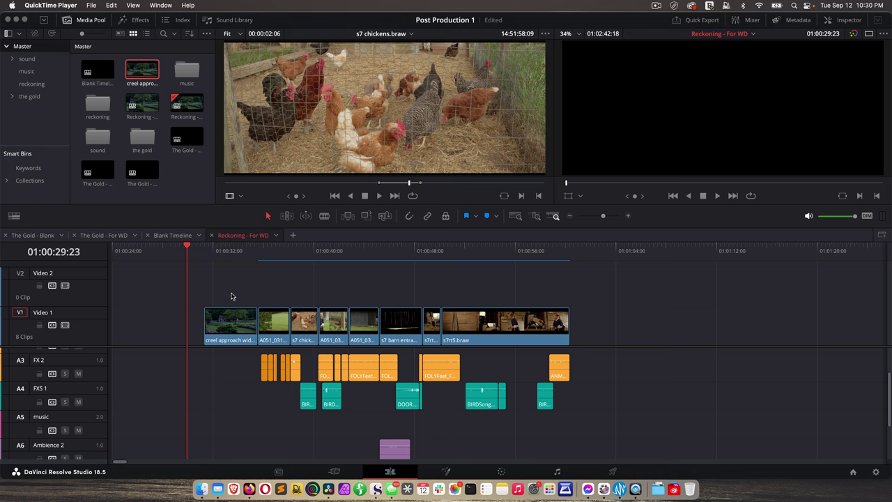
# Step: Use Decompose to Original on the creel approach wide clip to restore its source media
pyautogui.click(276, 326)
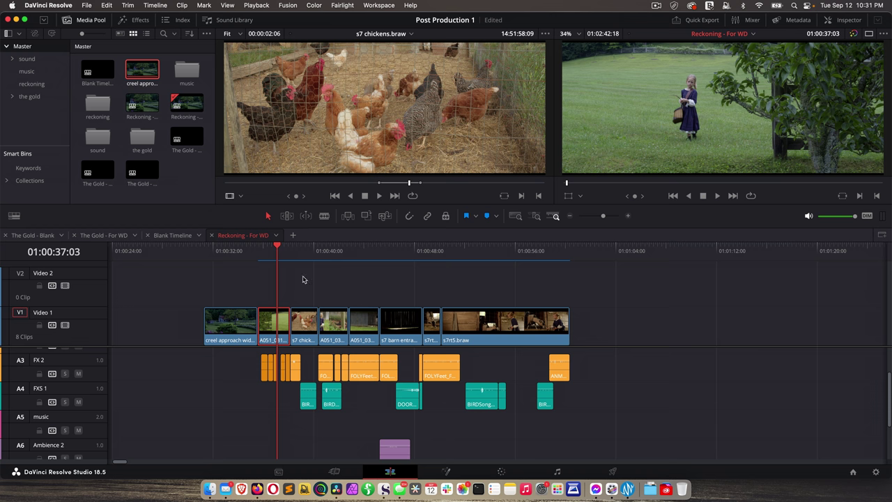
pyautogui.click(217, 250)
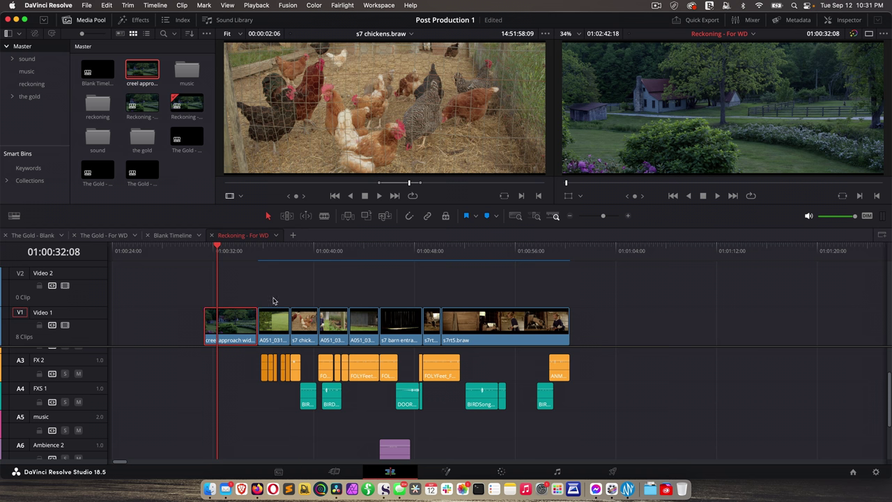
pyautogui.rightClick(238, 325)
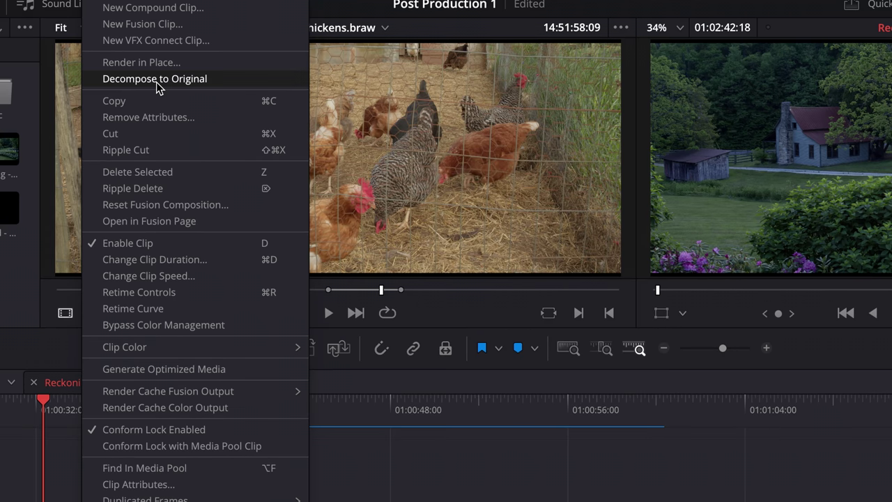
pyautogui.click(156, 81)
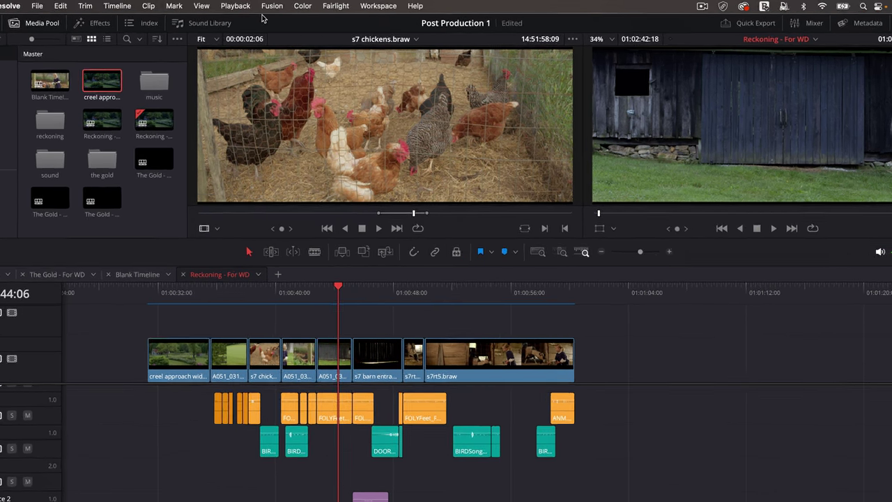
# Step: Check that Playback > Render Cache is set to Smart, then dismiss the menu unchanged
pyautogui.click(258, 5)
pyautogui.moveTo(160, 114)
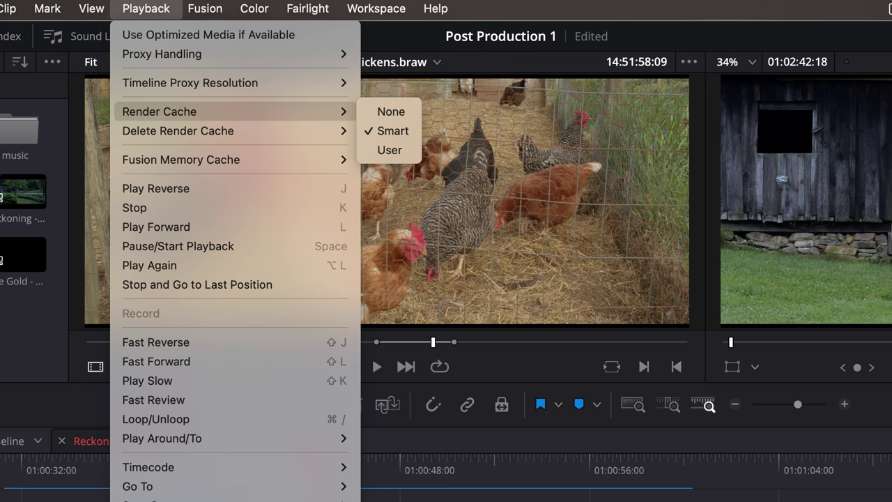
pyautogui.press('Escape')
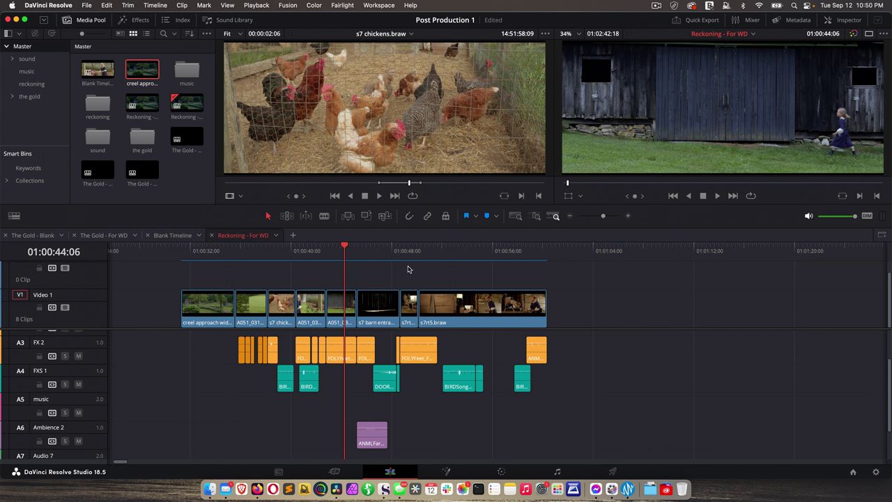
# Step: In Project Settings, review optimized media options, keeping Original resolution and ProRes 422 HQ
pyautogui.click(877, 472)
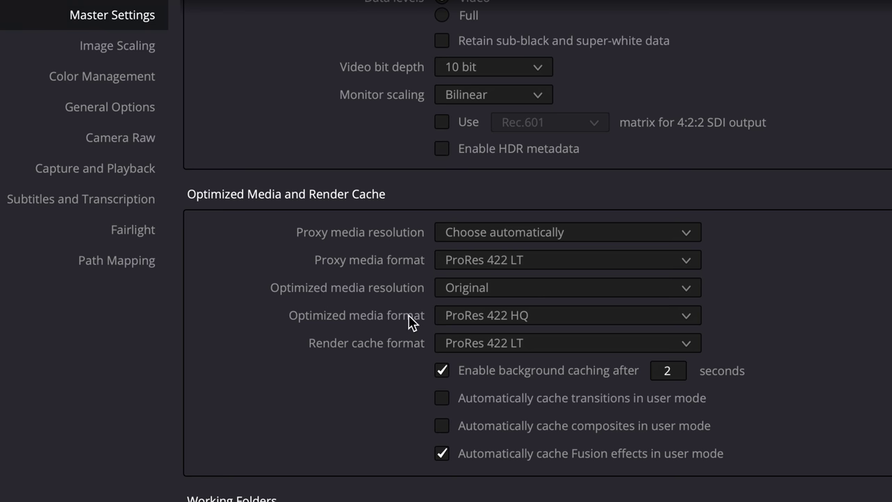
pyautogui.click(488, 290)
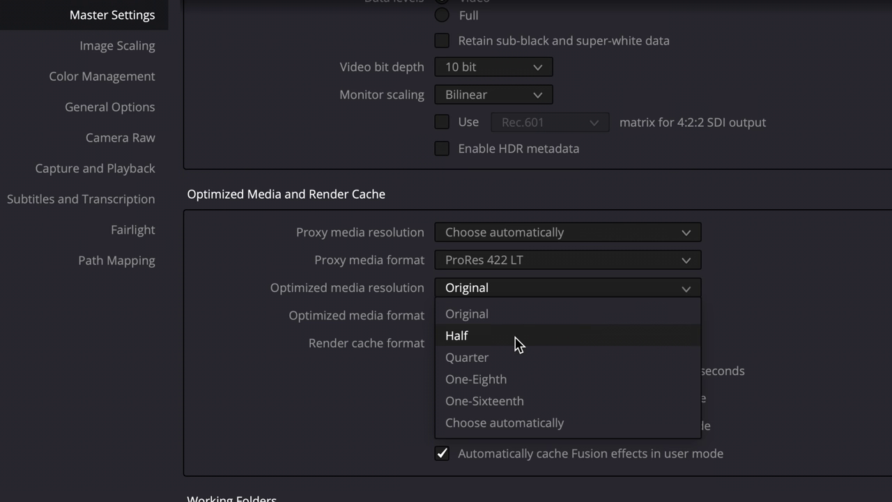
pyautogui.click(754, 294)
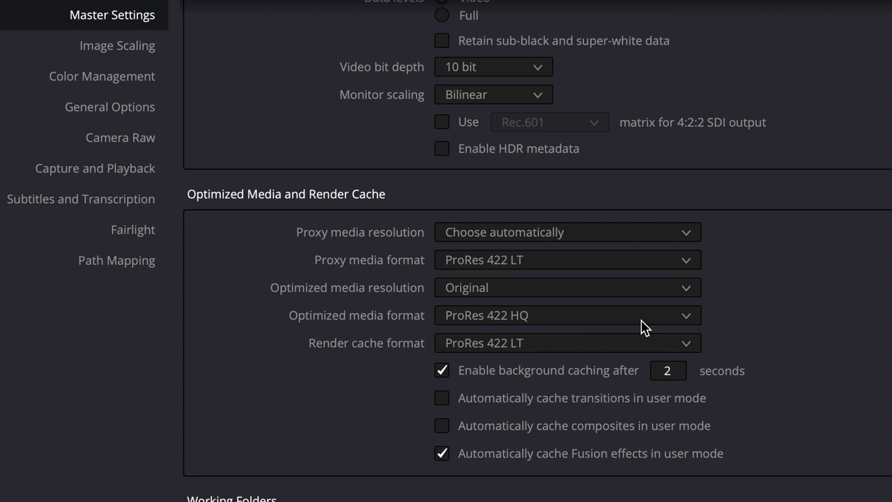
pyautogui.click(544, 323)
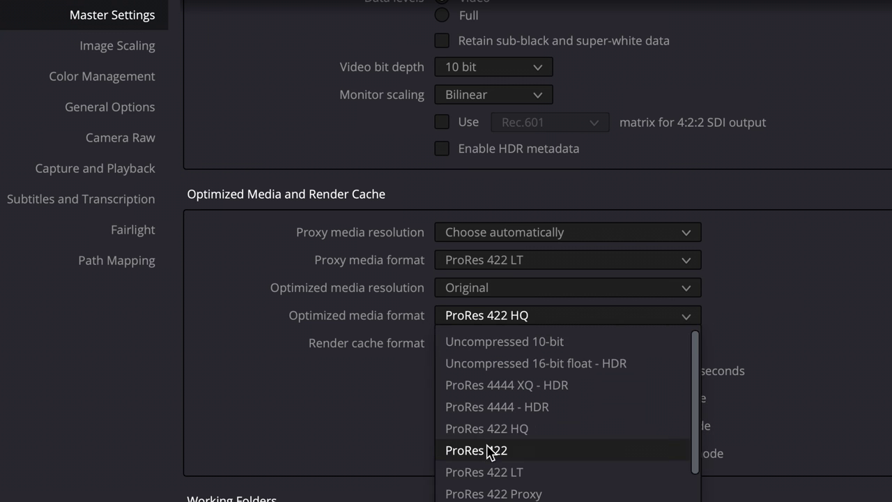
pyautogui.scroll(-2, 558, 481)
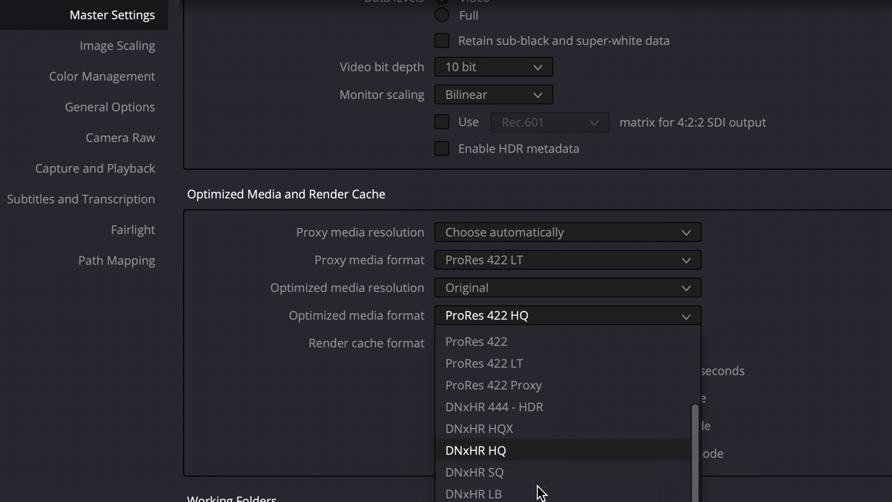
pyautogui.click(848, 377)
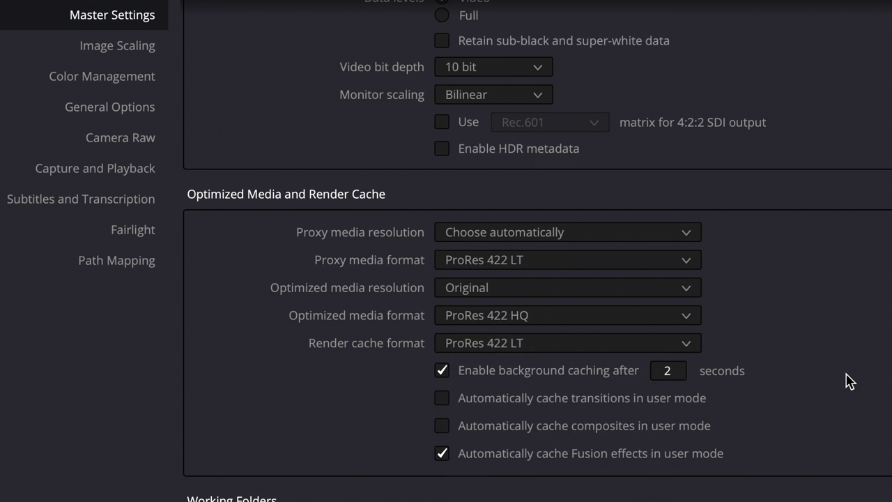
pyautogui.scroll(-5, 339, 315)
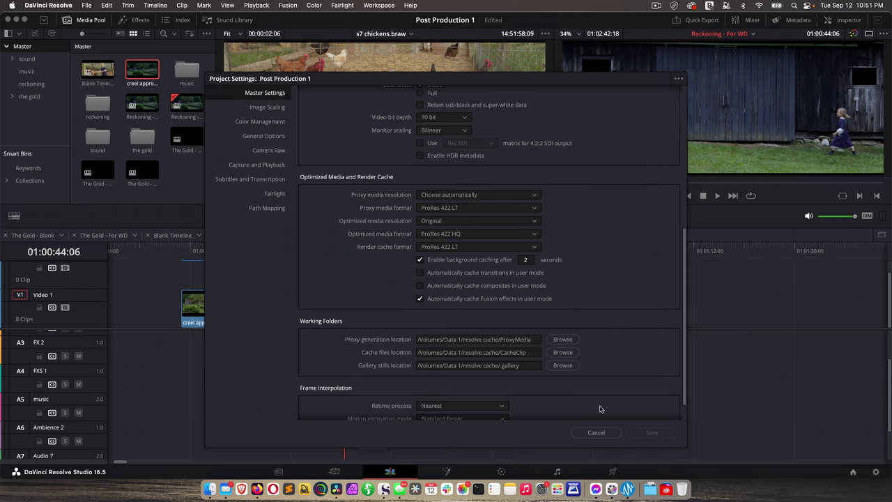
# Step: Cancel Project Settings, generate optimized media for all eight V1 clips, and enable Use Optimized Media if Available
pyautogui.click(596, 432)
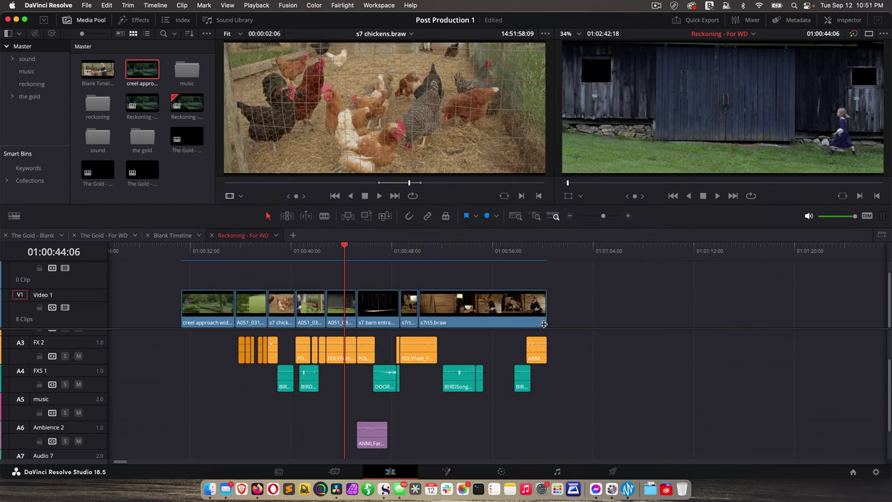
pyautogui.moveTo(570, 296); pyautogui.dragTo(149, 297)
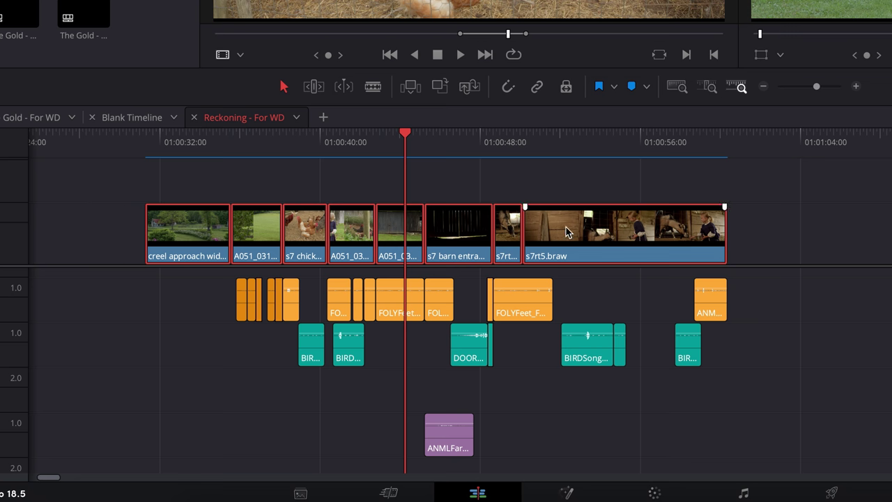
pyautogui.rightClick(566, 232)
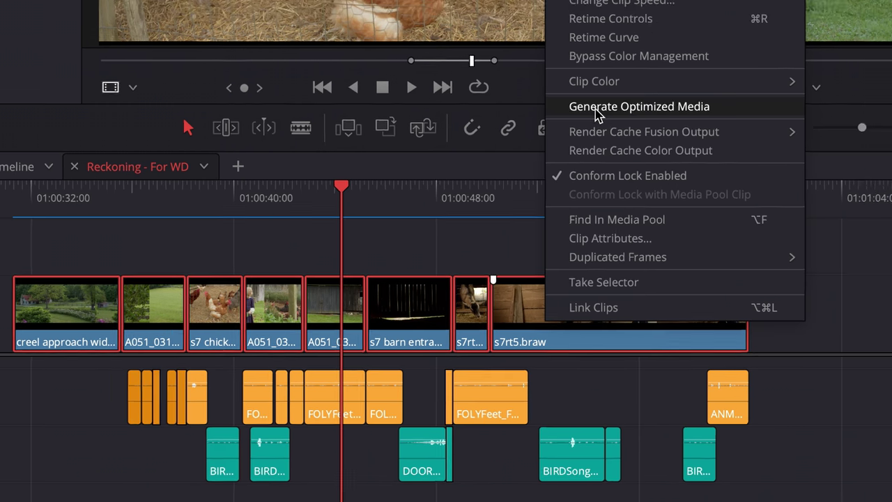
pyautogui.click(620, 92)
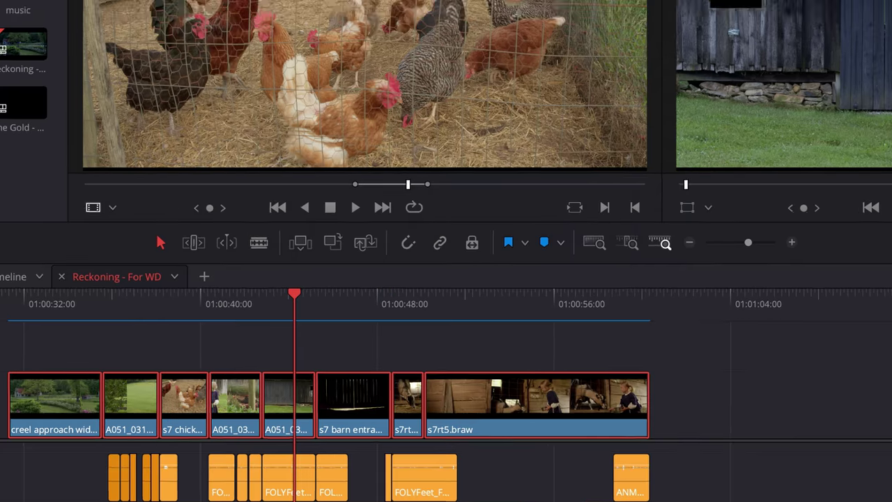
pyautogui.click(139, 10)
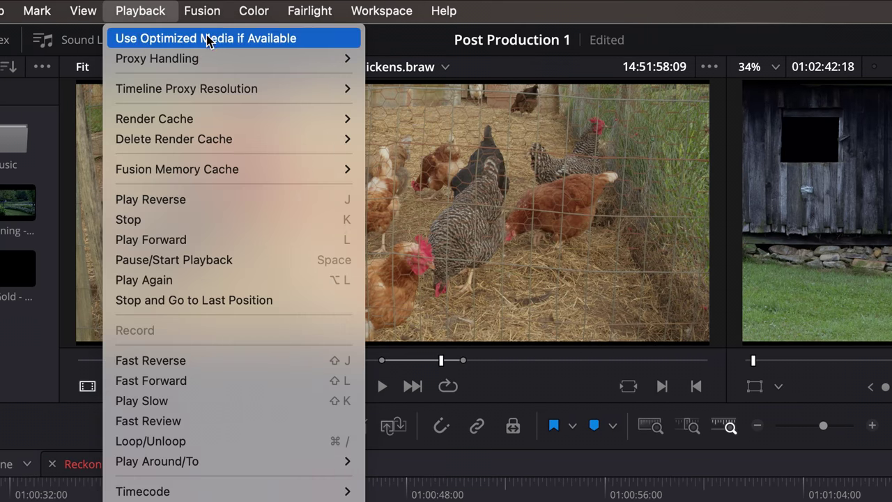
pyautogui.click(229, 40)
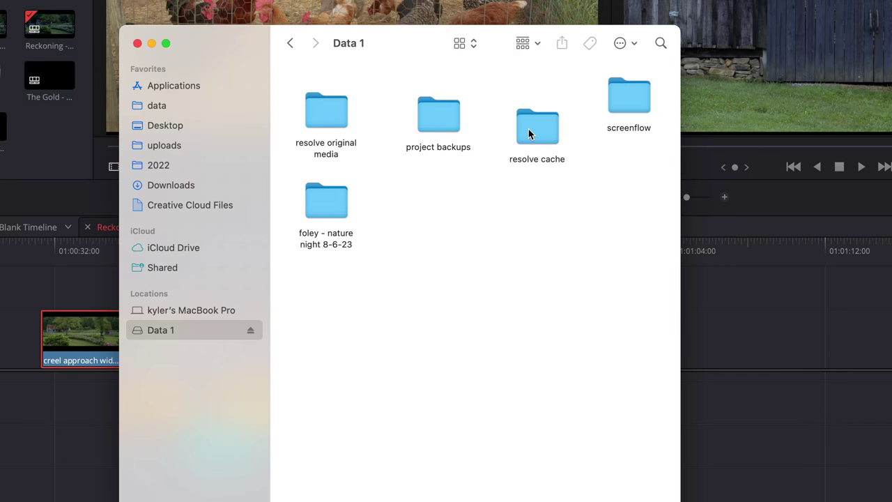
# Step: Browse resolve cache > CacheClip > OptimizedMedia to see the eight hash-named folders, then close Finder
pyautogui.doubleClick(529, 134)
pyautogui.doubleClick(317, 112)
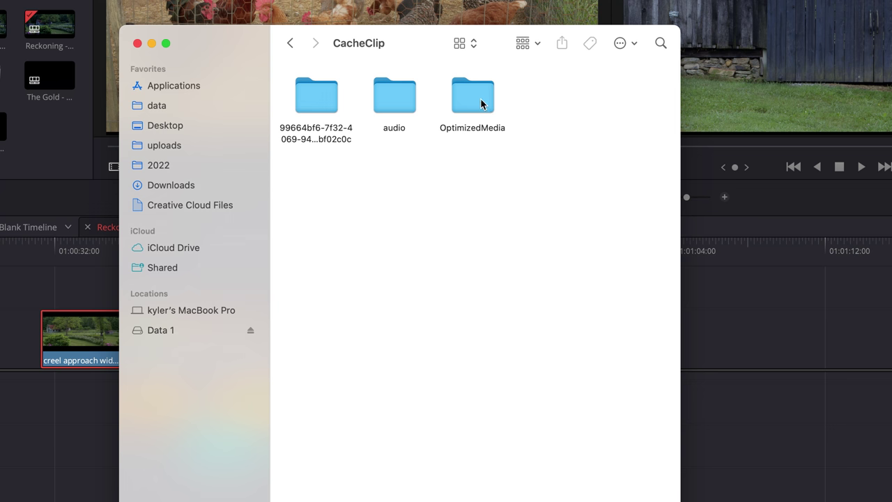
pyautogui.doubleClick(480, 103)
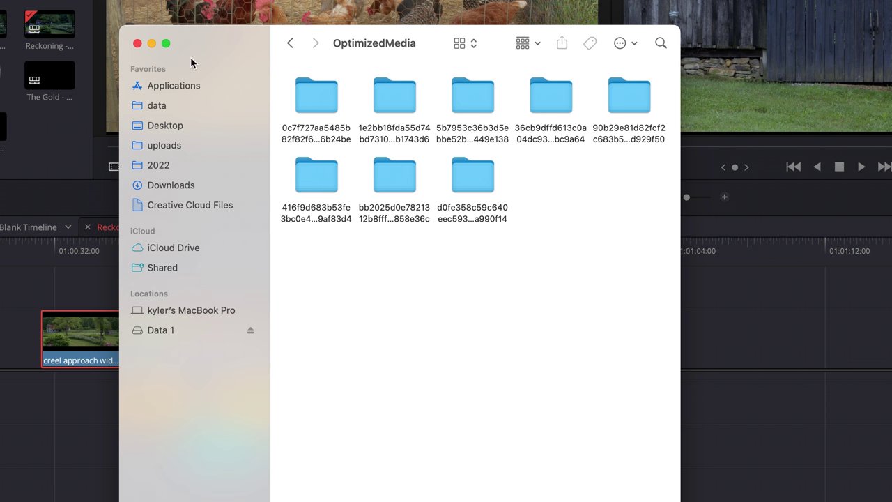
pyautogui.click(137, 44)
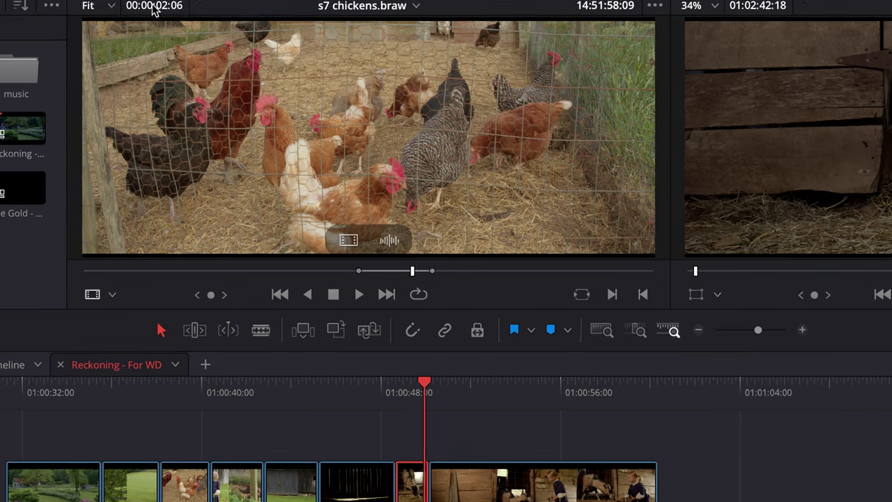
# Step: Toggle Use Optimized Media if Available, then drag CacheClip from Data 1's resolve cache folder to the Trash
pyautogui.click(129, 7)
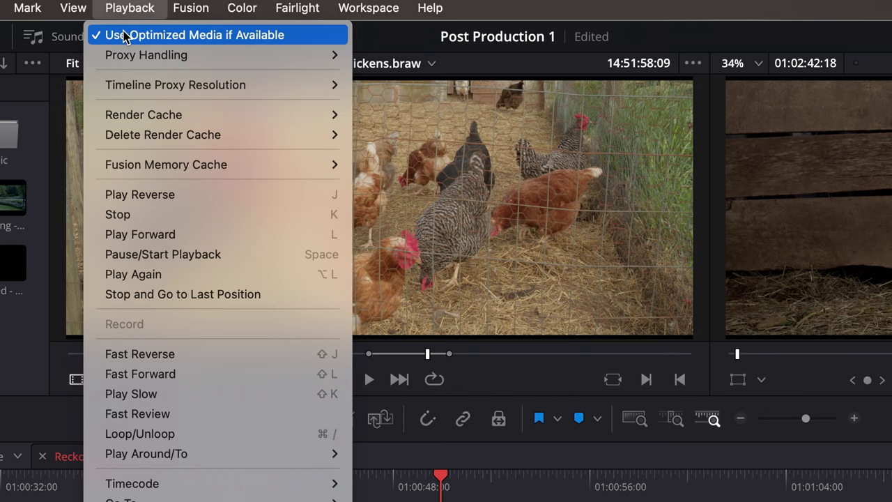
pyautogui.click(123, 35)
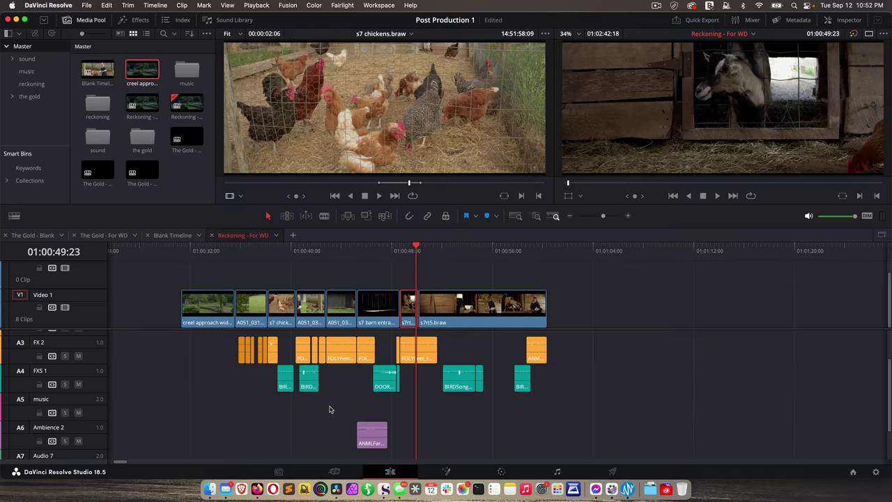
pyautogui.click(210, 488)
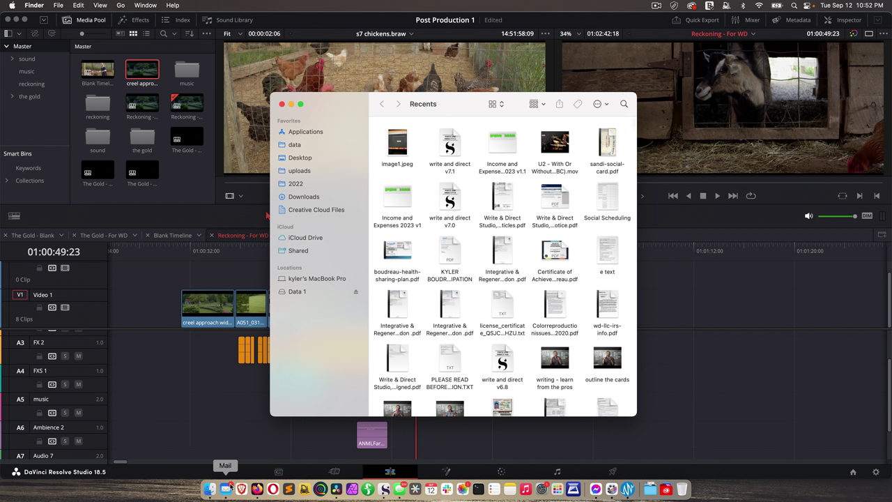
pyautogui.click(298, 293)
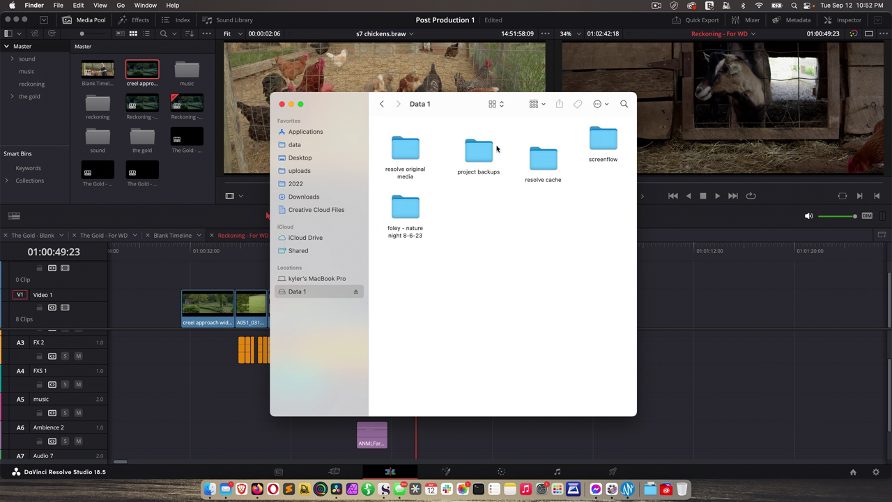
pyautogui.doubleClick(535, 158)
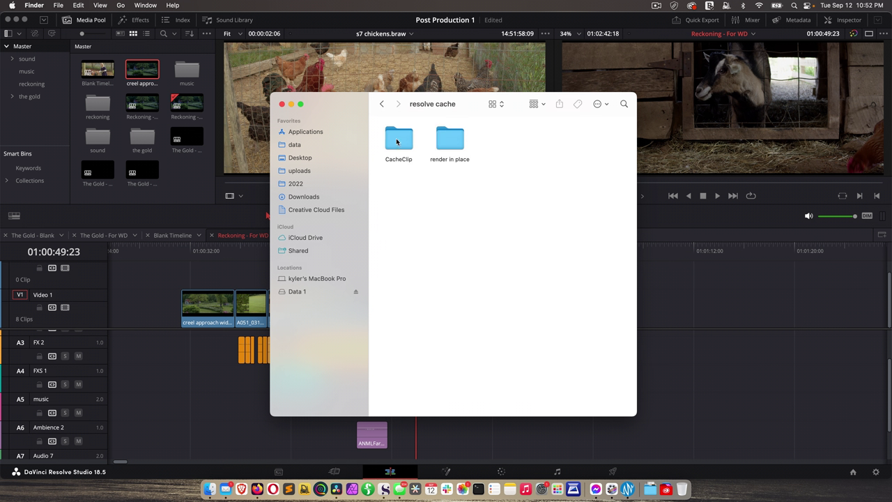
pyautogui.moveTo(397, 141); pyautogui.dragTo(684, 490)
# Step: Return to Resolve and marquee-select all eight Video 1 clips
pyautogui.rightClick(684, 490)
pyautogui.click(382, 245)
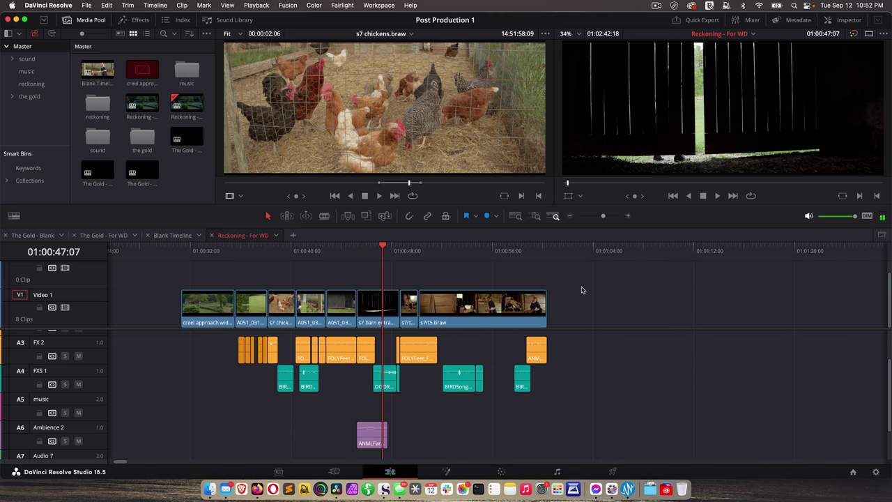
pyautogui.moveTo(586, 291); pyautogui.dragTo(143, 312)
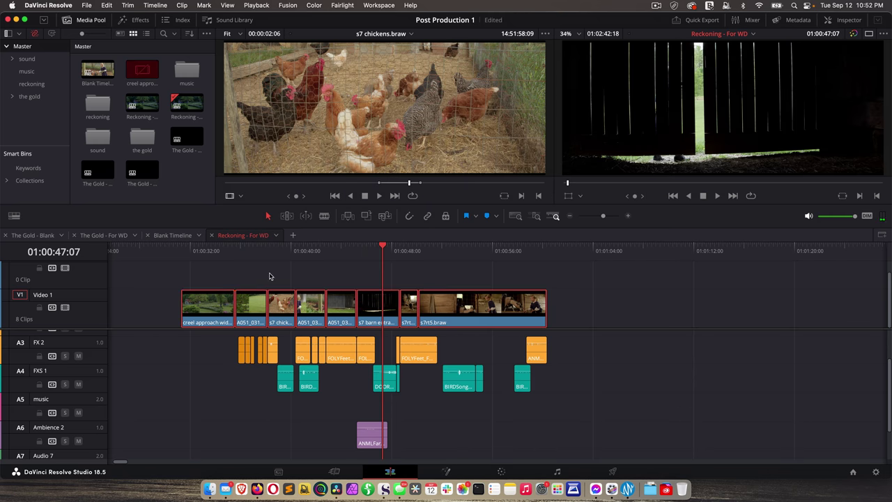
# Step: Set optimized media to Half resolution ProRes 422 and generate it for the selected clips
pyautogui.click(877, 472)
pyautogui.click(432, 190)
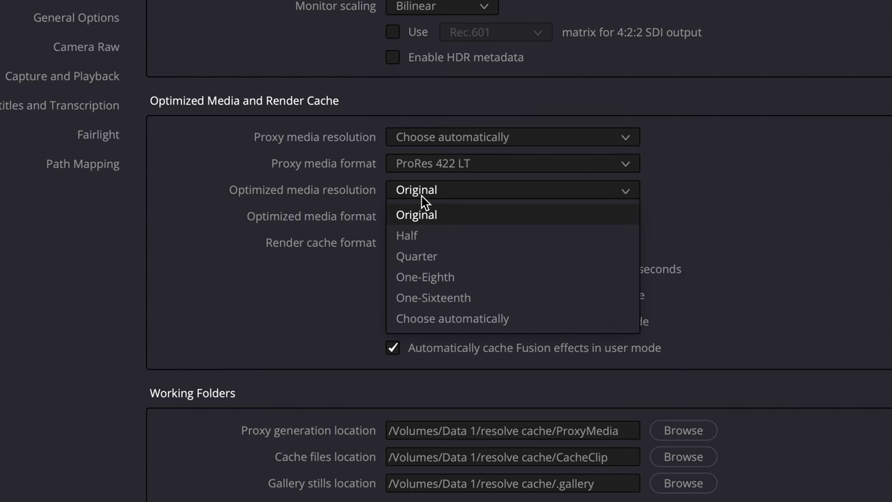
pyautogui.click(426, 239)
pyautogui.click(470, 221)
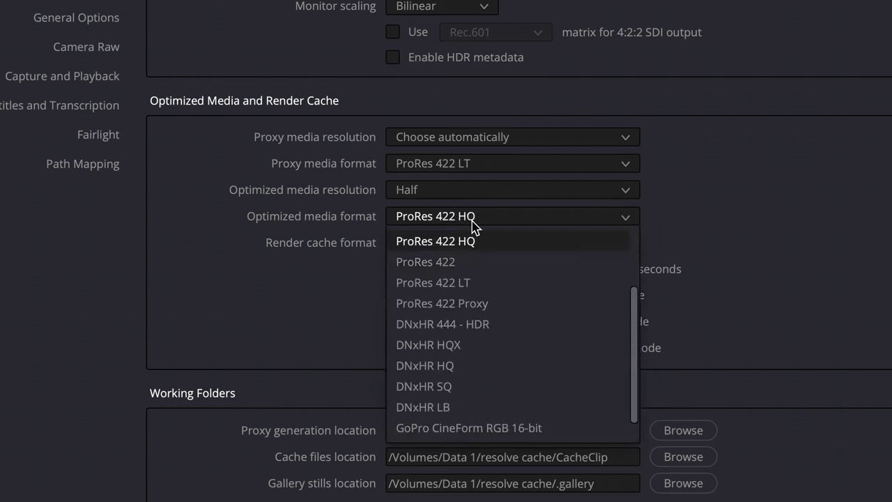
pyautogui.click(454, 263)
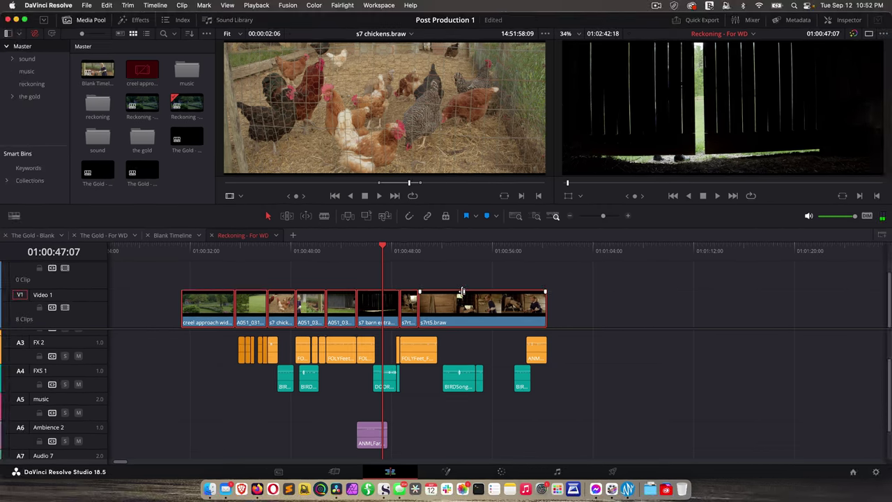
pyautogui.rightClick(504, 307)
pyautogui.click(551, 208)
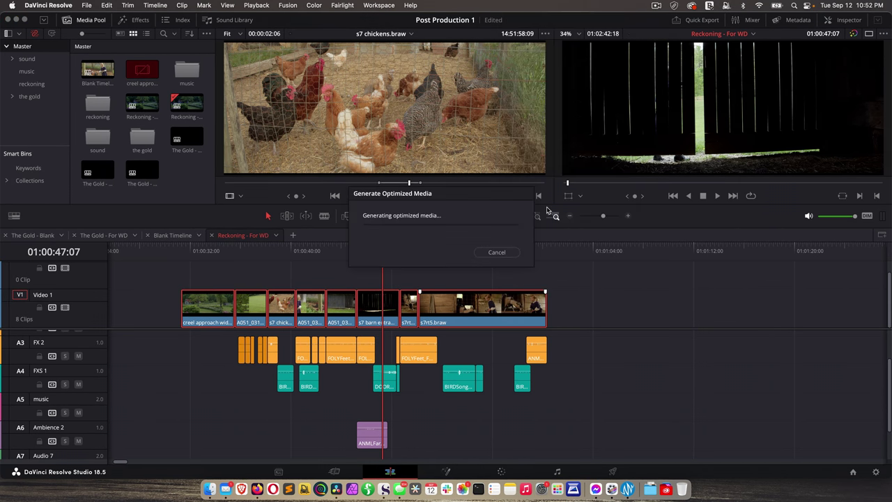
# Step: Open Project Settings and choose a render cache format
pyautogui.hotkey('shift', '9')
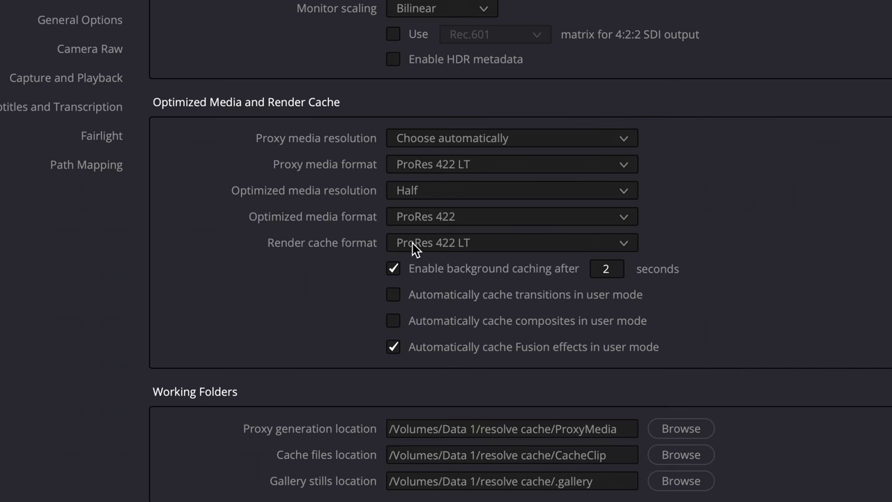
pyautogui.click(441, 246)
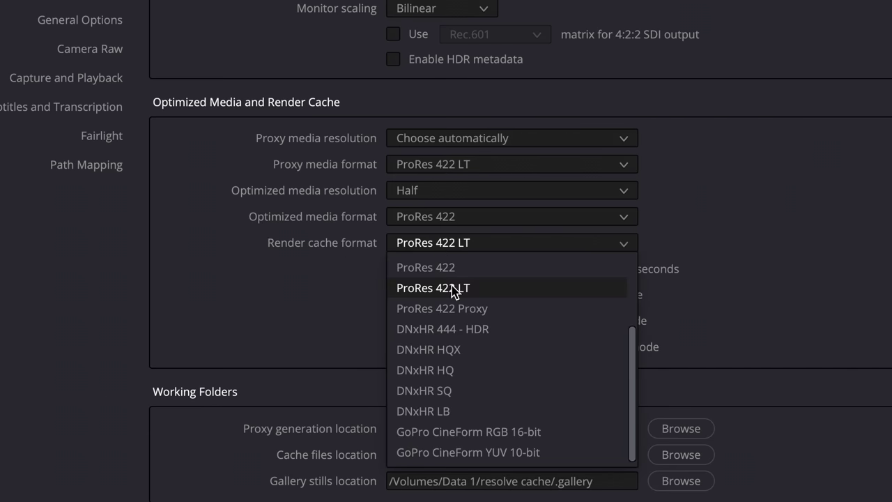
pyautogui.click(446, 269)
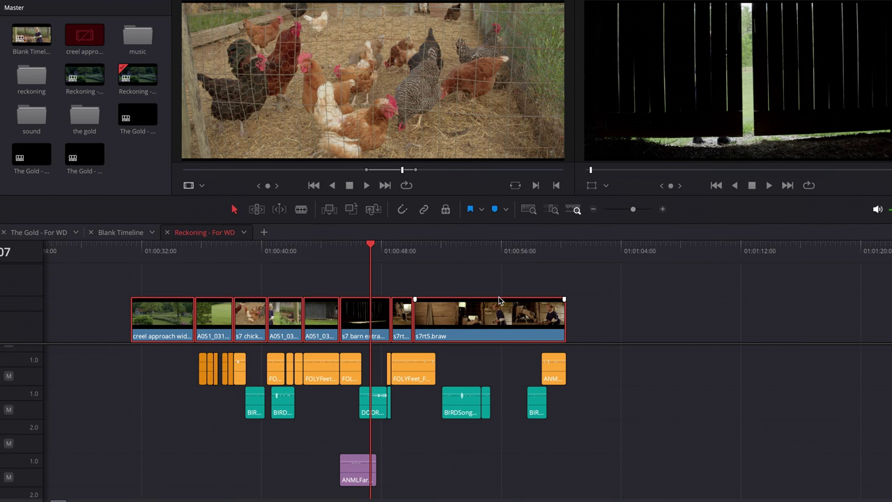
# Step: Switch the Playback > Render Cache mode from None to Smart
pyautogui.click(213, 0)
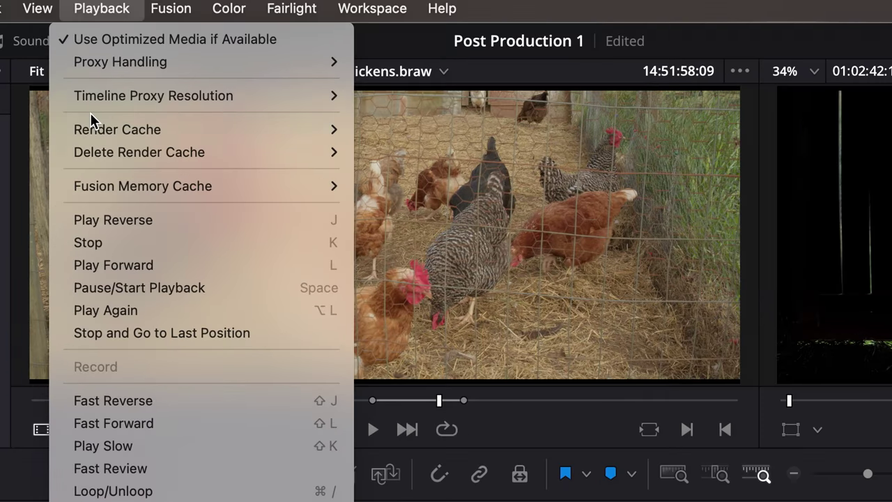
pyautogui.moveTo(220, 27)
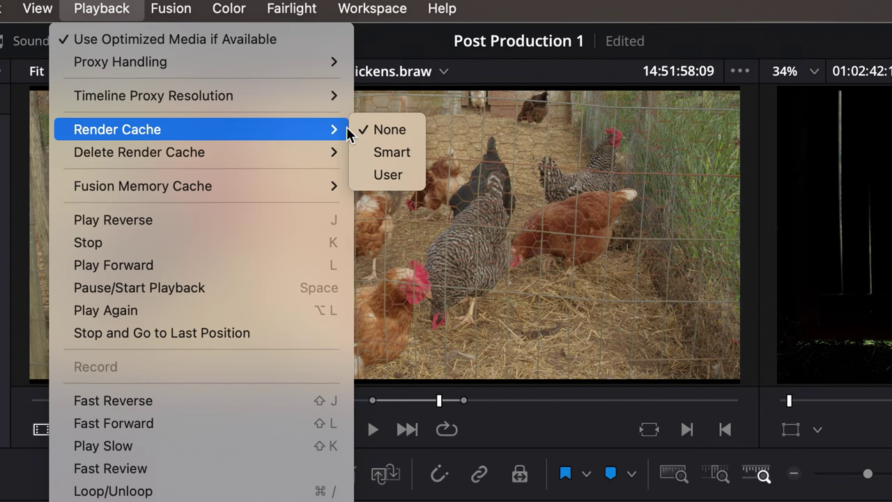
pyautogui.click(390, 152)
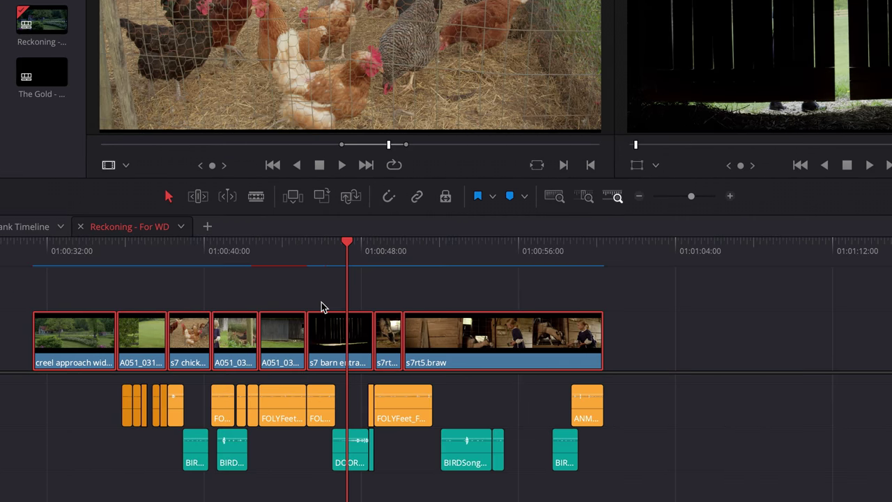
# Step: Open Data 1 > resolve cache > CacheClip and Get Info on OptimizedMedia, showing 505.6 MB
pyautogui.click(326, 335)
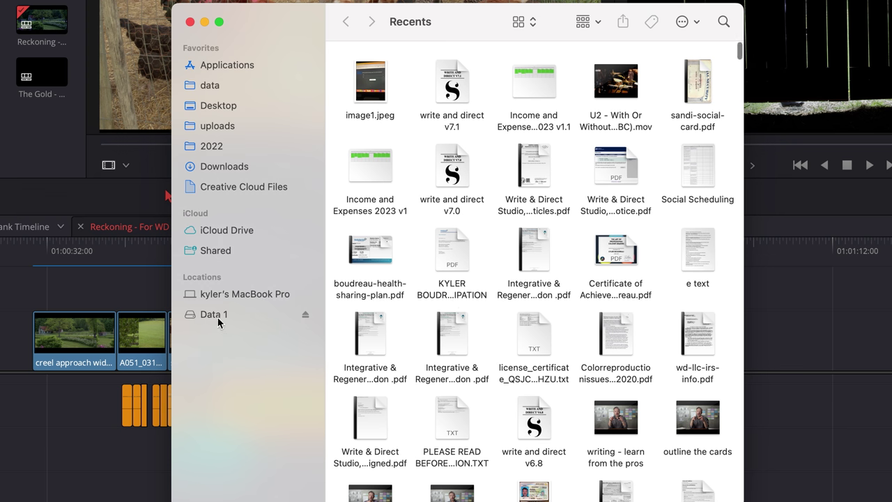
pyautogui.click(219, 314)
pyautogui.doubleClick(601, 111)
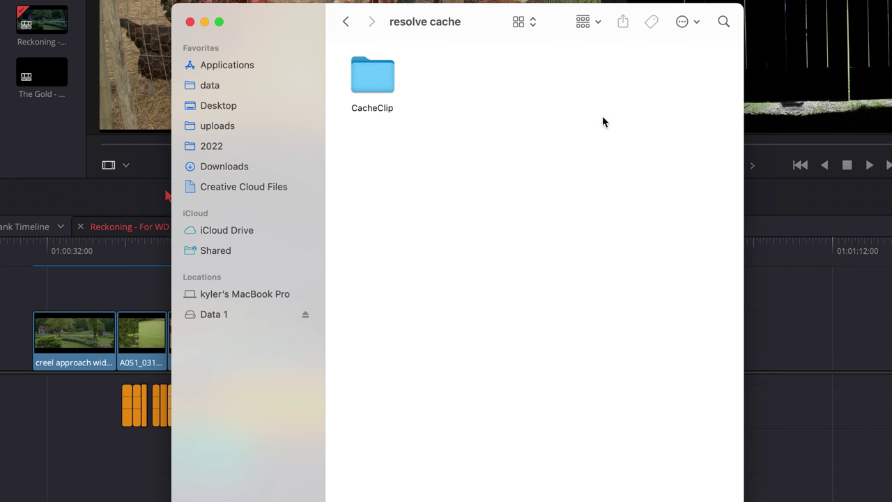
pyautogui.doubleClick(401, 90)
pyautogui.click(452, 77)
pyautogui.press('cmd+i')
pyautogui.moveTo(533, 57); pyautogui.dragTo(489, 56)
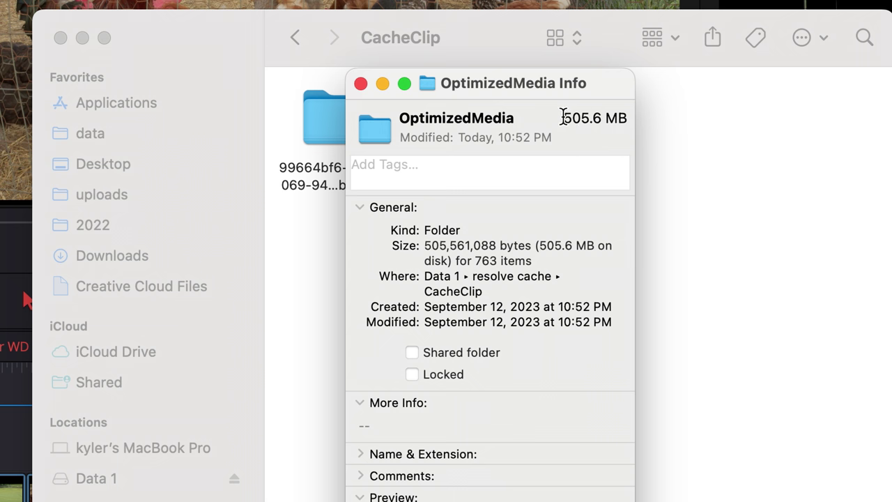
pyautogui.moveTo(564, 118); pyautogui.dragTo(591, 119)
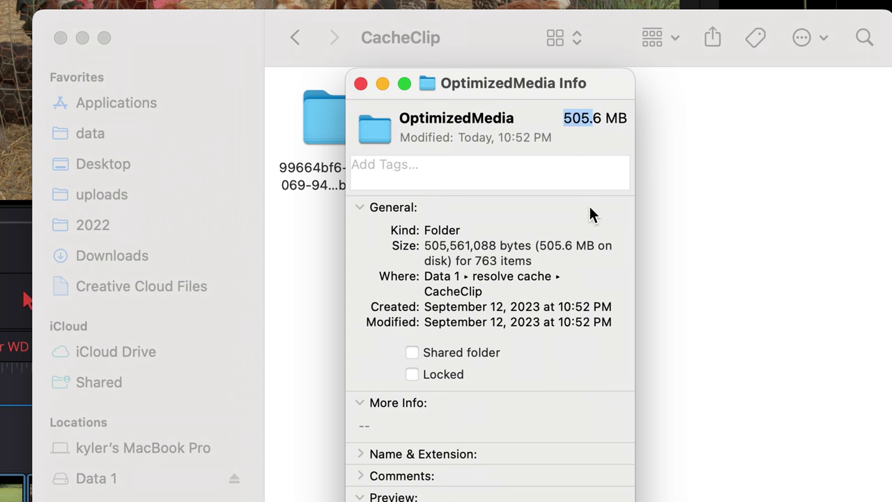
# Step: Get Info on the hash-named cache folder (3.44 GB), close Finder, and set the playhead on the barn frame
pyautogui.click(325, 118)
pyautogui.press('cmd+i')
pyautogui.moveTo(405, 23); pyautogui.dragTo(421, 35)
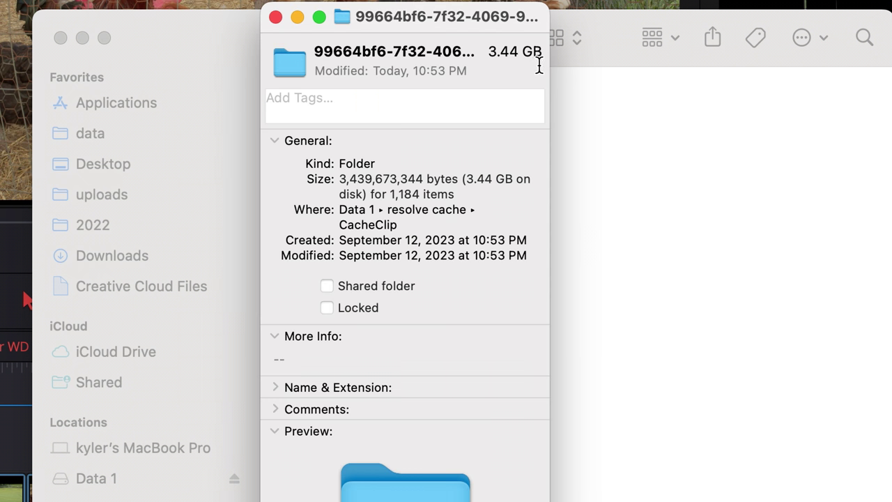
pyautogui.click(276, 17)
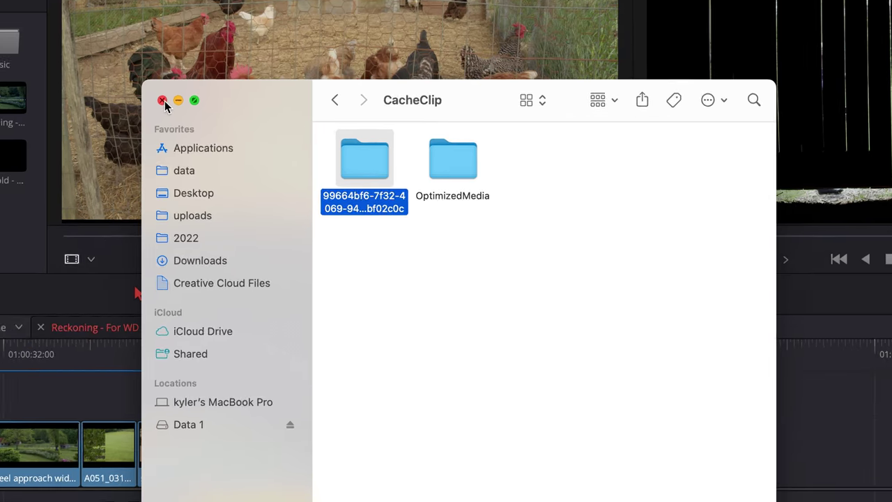
pyautogui.click(60, 37)
pyautogui.click(292, 338)
pyautogui.moveTo(293, 338); pyautogui.dragTo(292, 348)
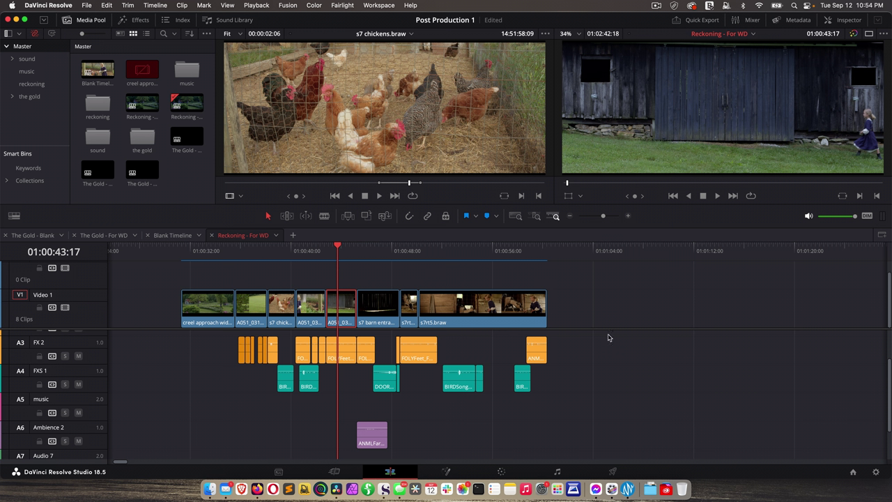
# Step: Review the clips in the Color page Media Pool, then toggle Playback > Use Optimized Media if Available on the Edit page
pyautogui.hotkey('shift', '6')
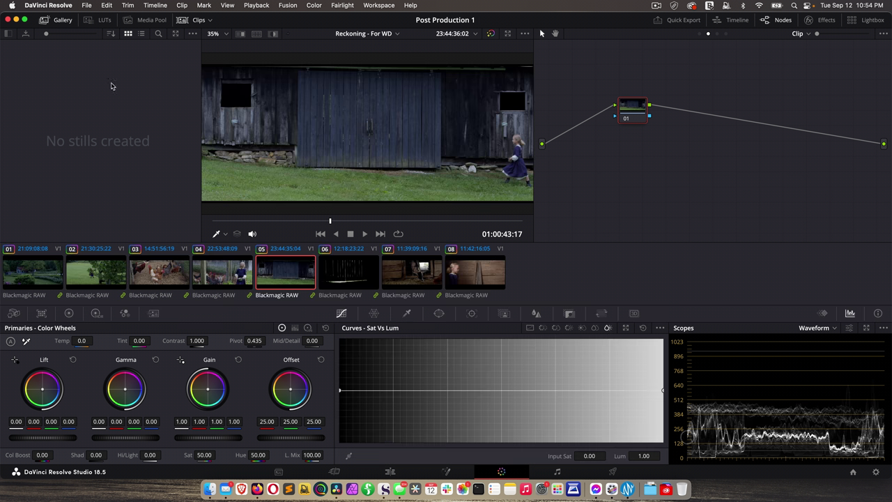
pyautogui.click(146, 20)
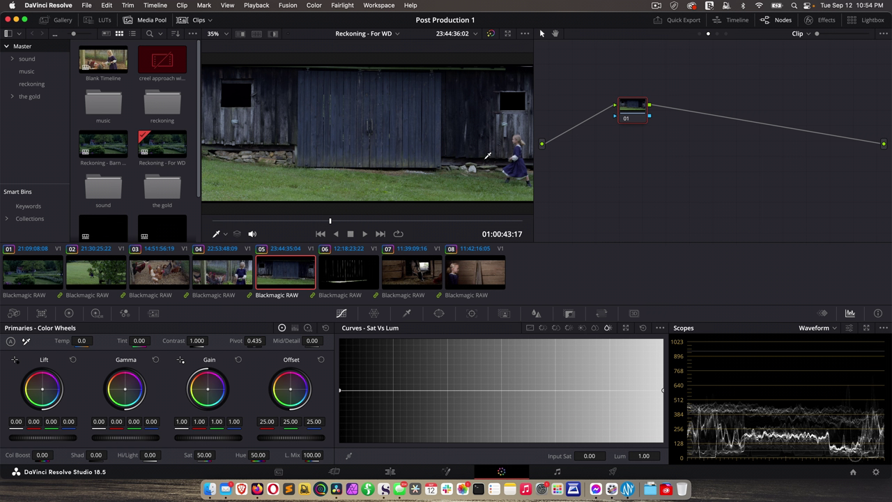
pyautogui.hotkey('shift', '4')
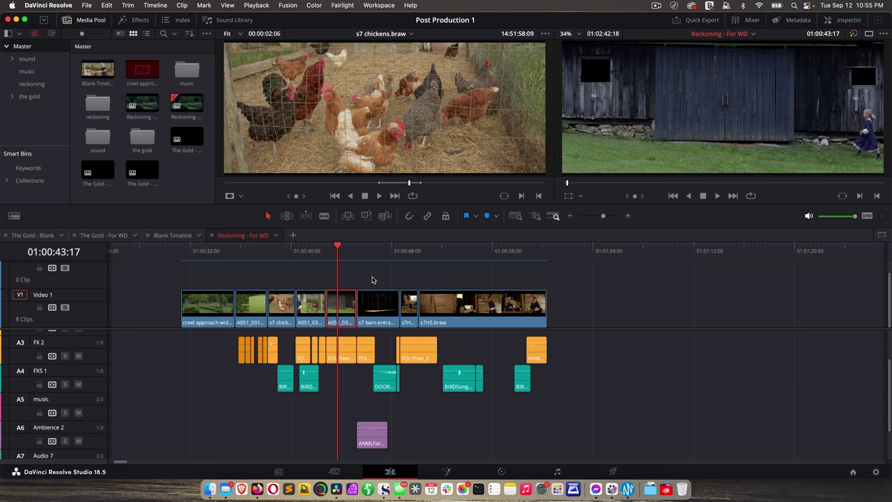
pyautogui.click(257, 6)
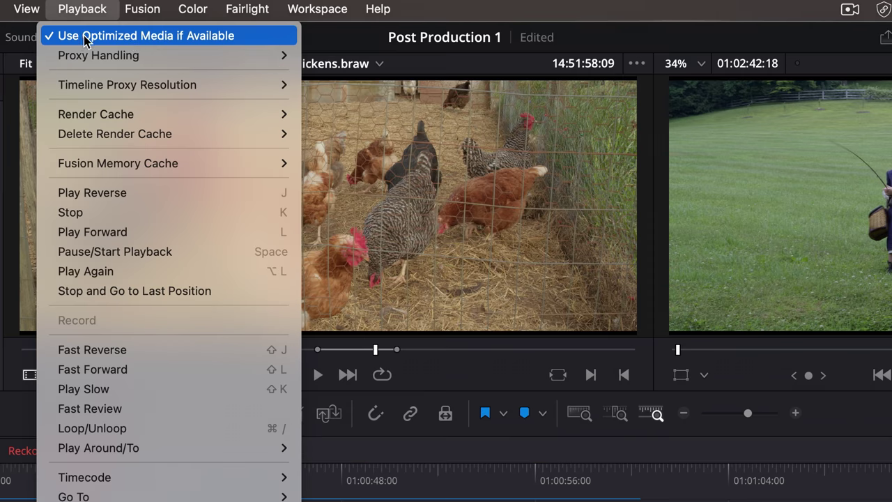
pyautogui.click(55, 36)
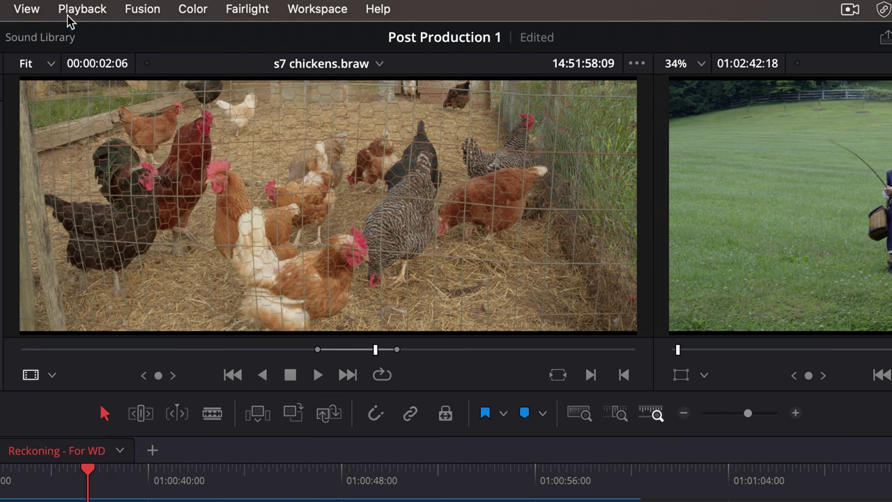